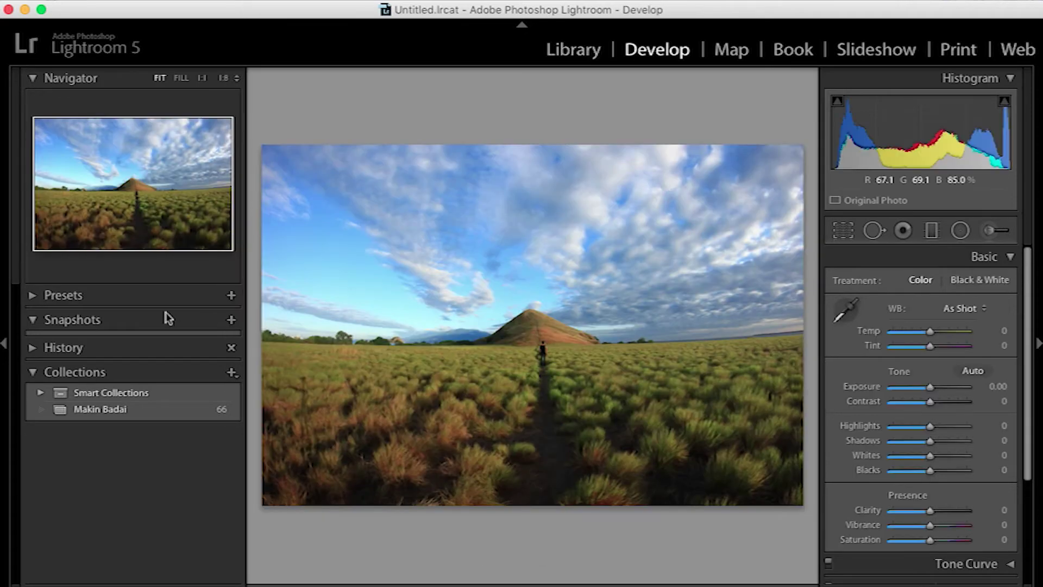
click(32, 298)
click(32, 297)
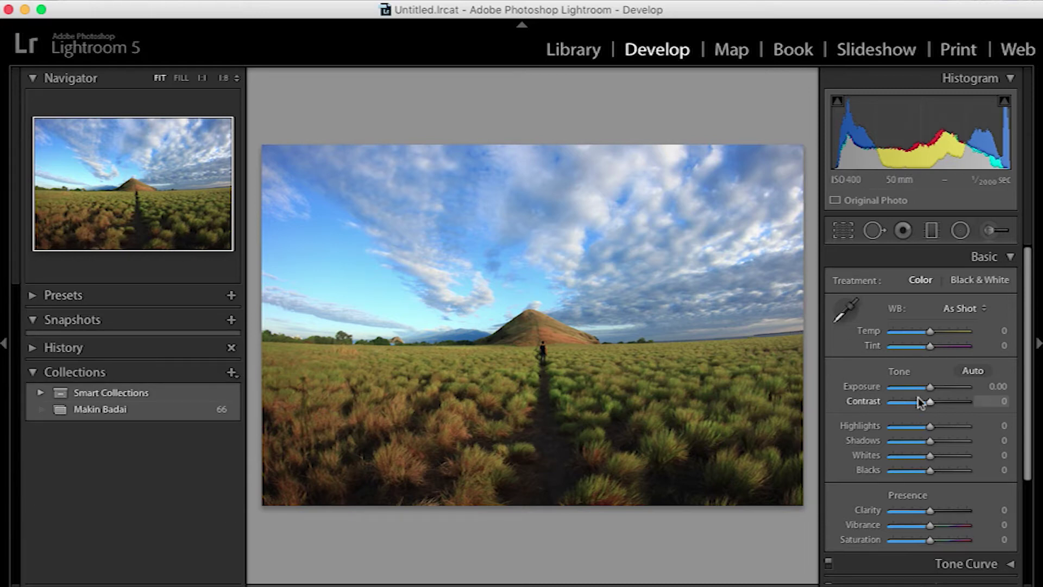
Set the photo's Exposure to +0.45 and both Highlights and Whites to −100
drag(930, 387, 934, 389)
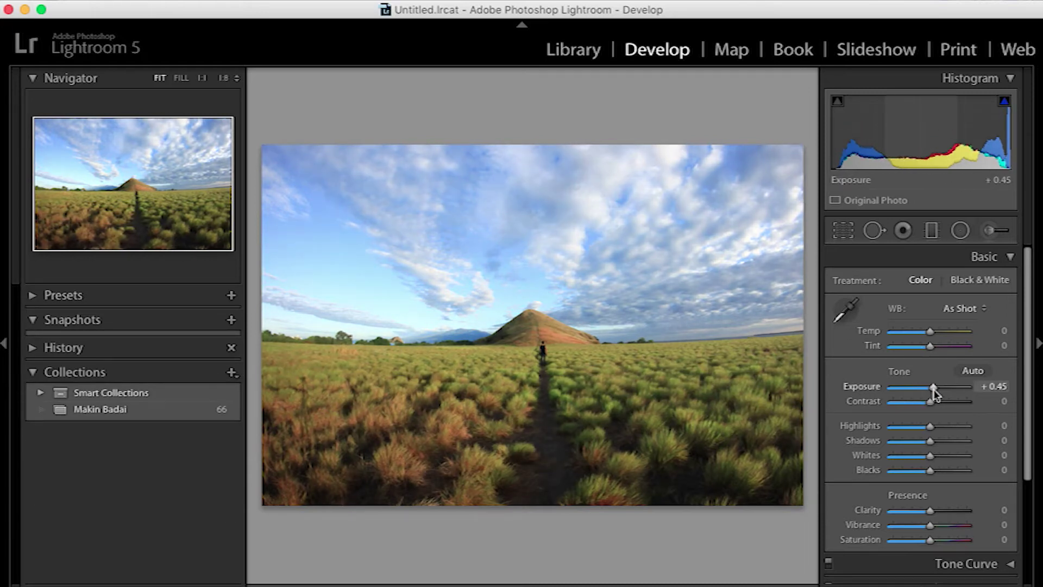
click(891, 431)
click(892, 456)
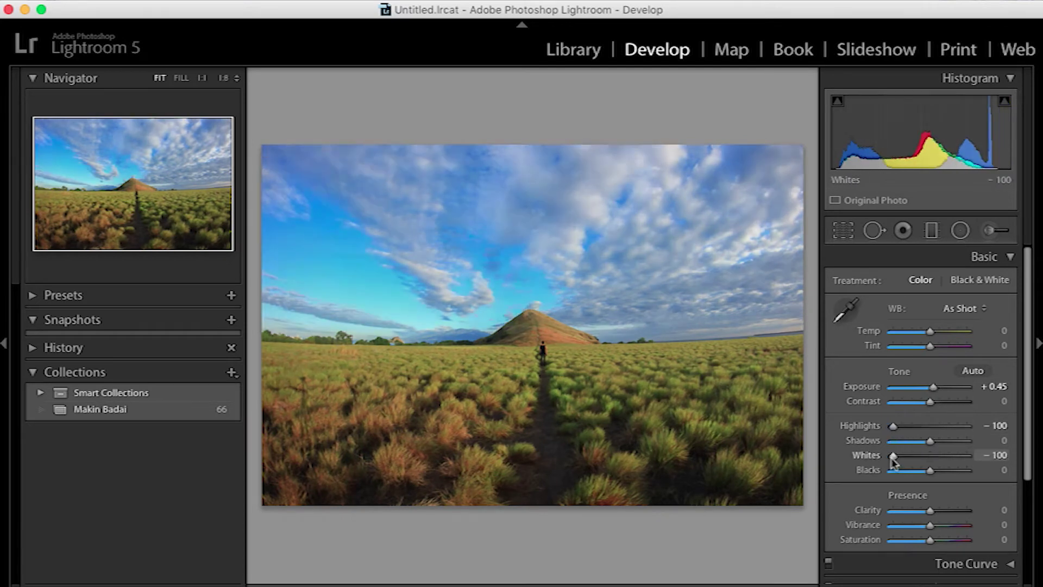
Straighten the horizon by rotating the crop to an angle of 0.59 and apply the crop
click(843, 230)
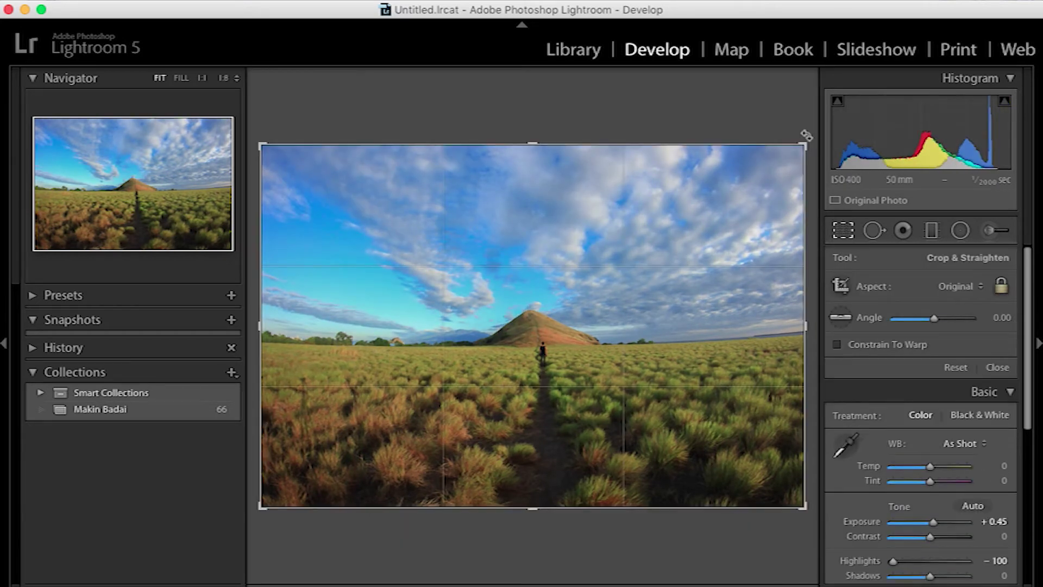
drag(806, 135, 808, 135)
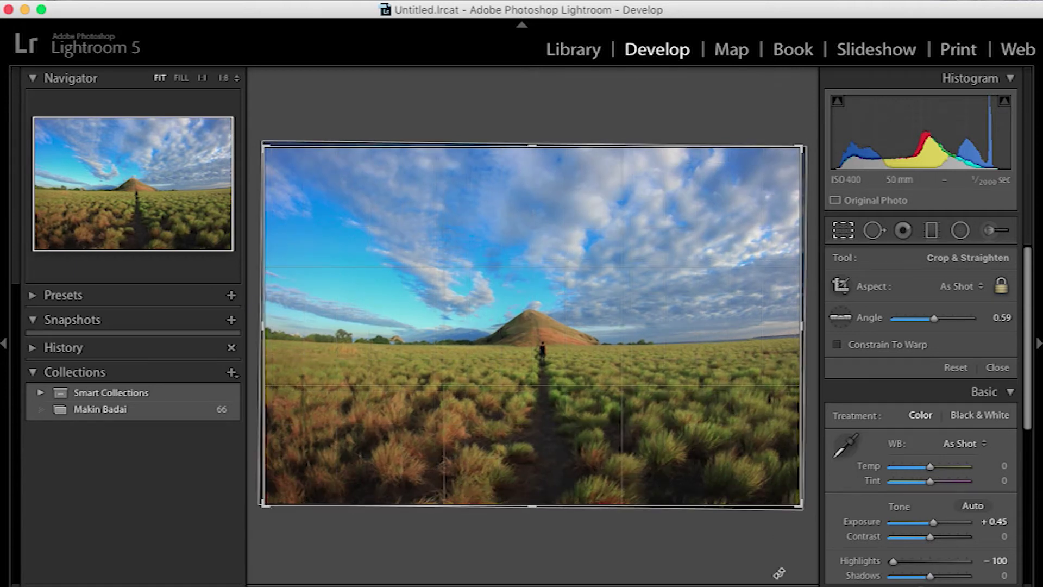
key(Return)
Set Blacks to +48 and lift Shadows to +29
scroll(961, 475, down, 2)
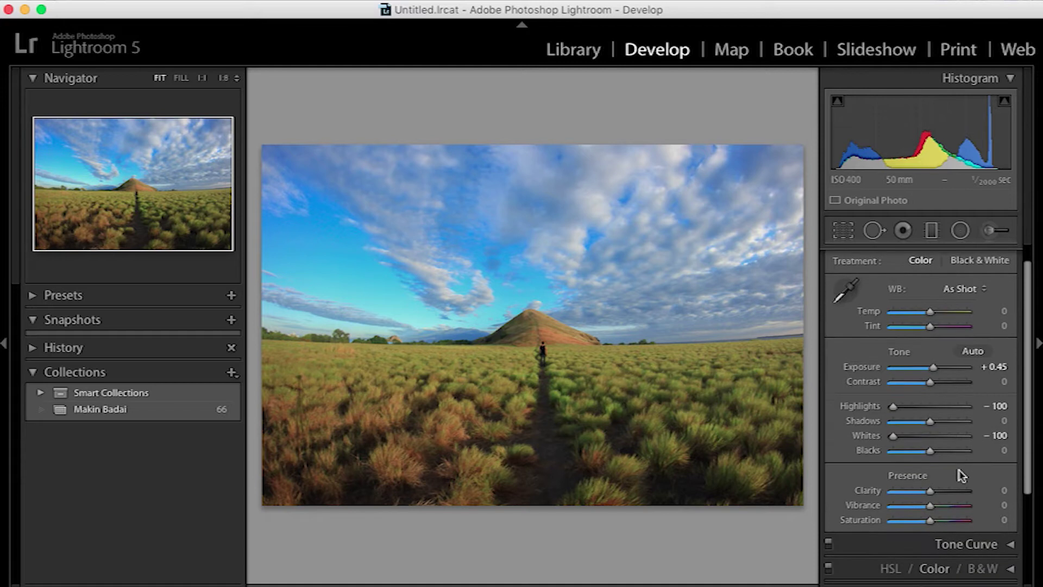
click(939, 452)
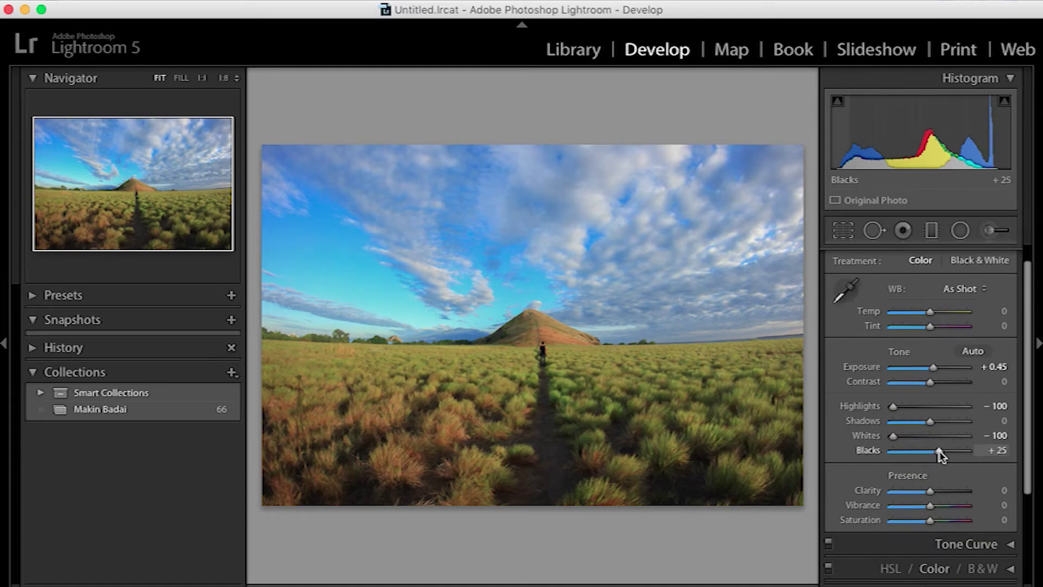
click(947, 451)
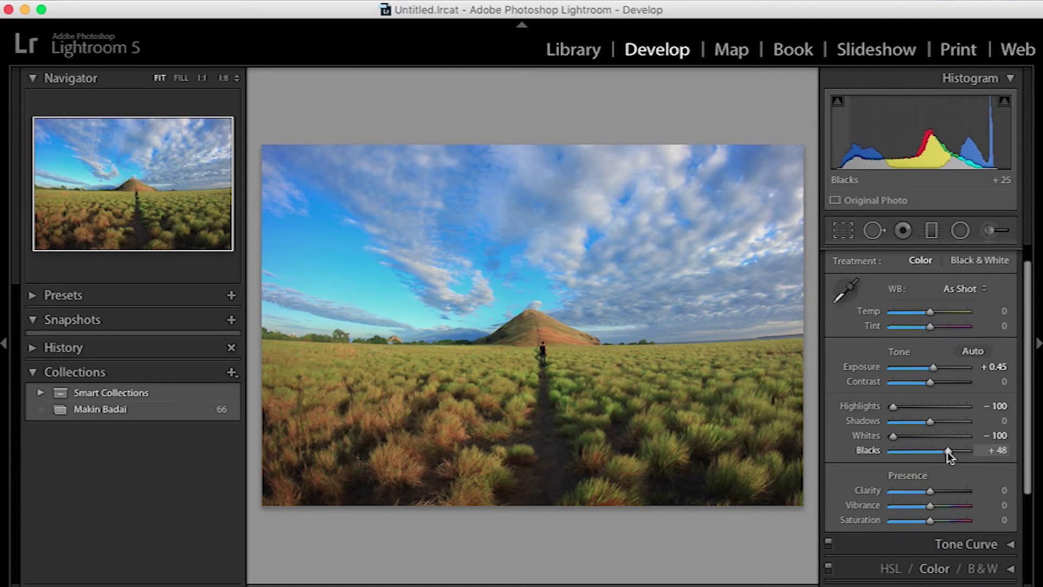
click(941, 422)
Try a Clarity of +21 on the photo and undo it
scroll(943, 426, down, 2)
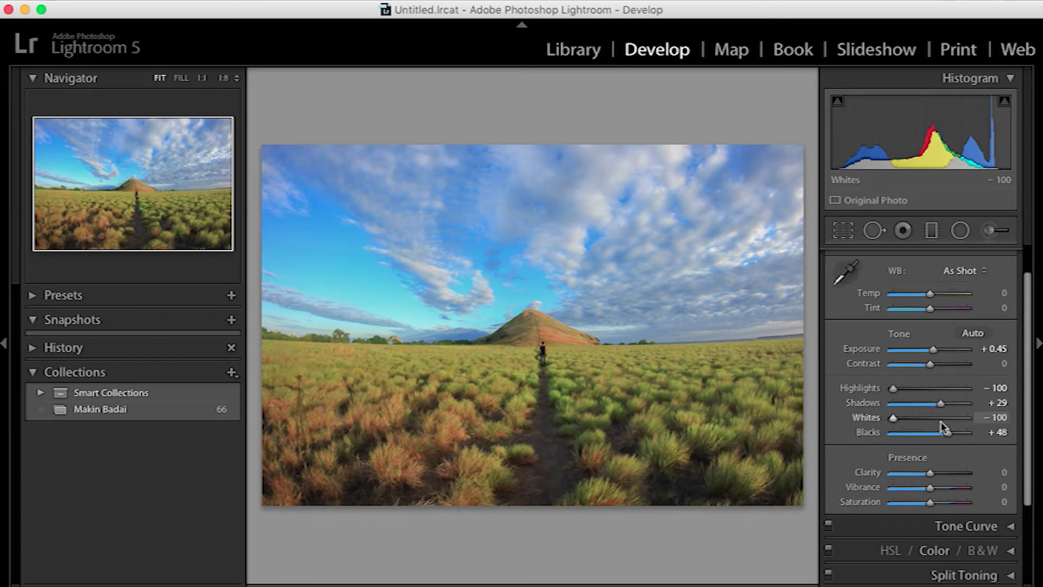
click(937, 464)
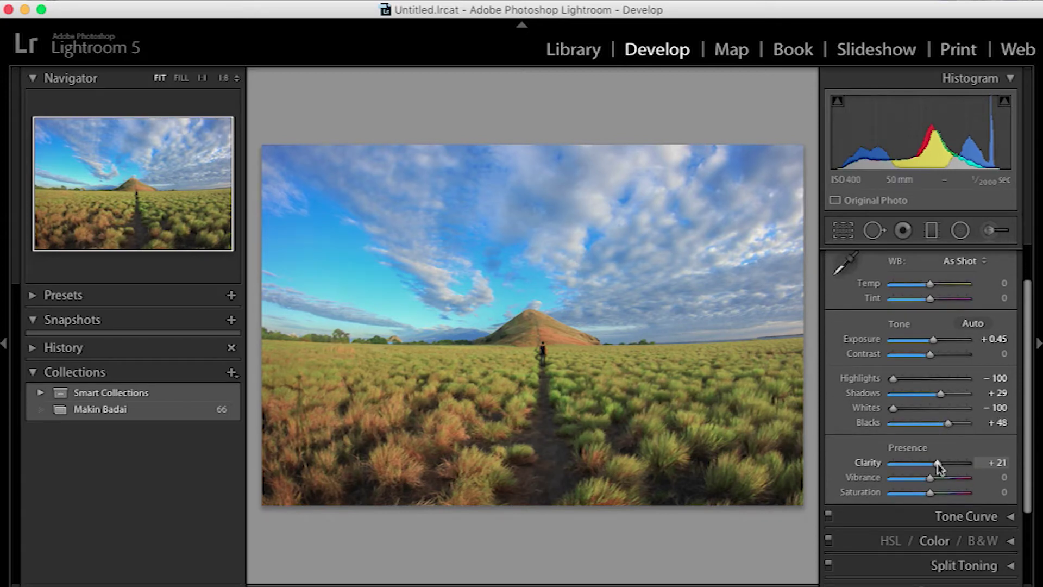
key(super+z)
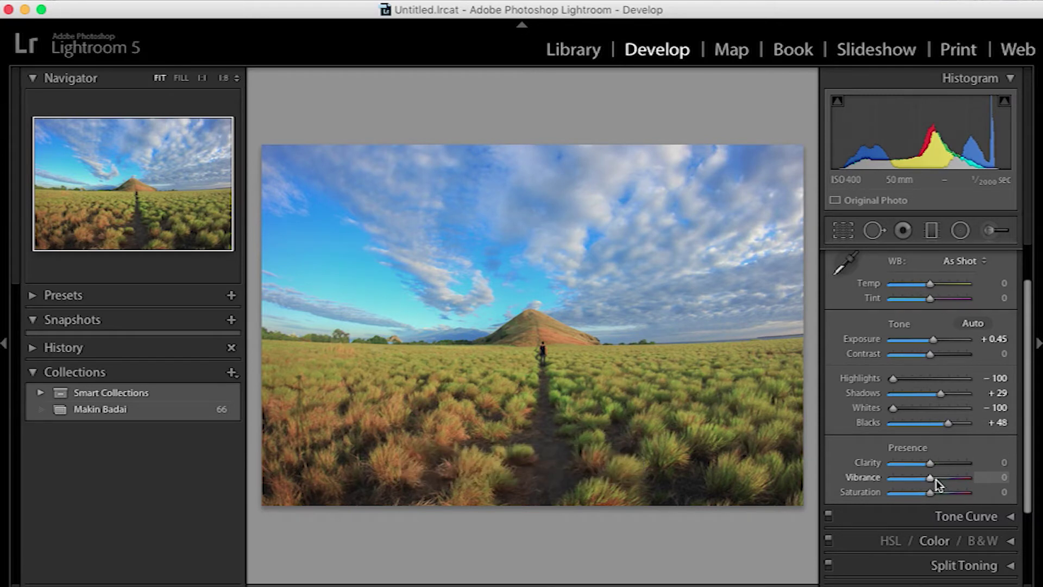
Expand the Tone Curve settings to view the curve
scroll(936, 479, down, 1)
scroll(936, 479, up, 1)
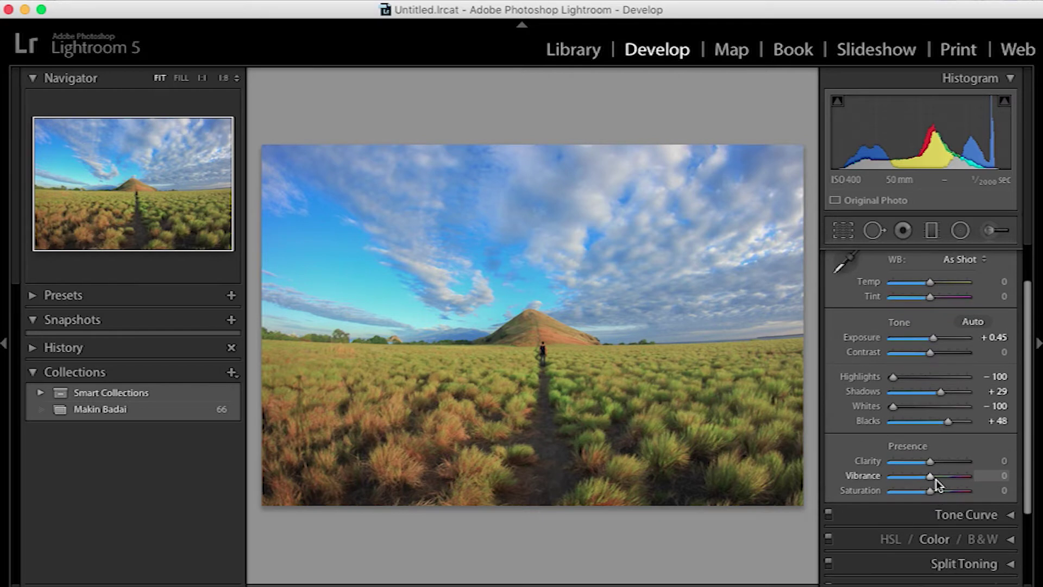
scroll(937, 479, down, 5)
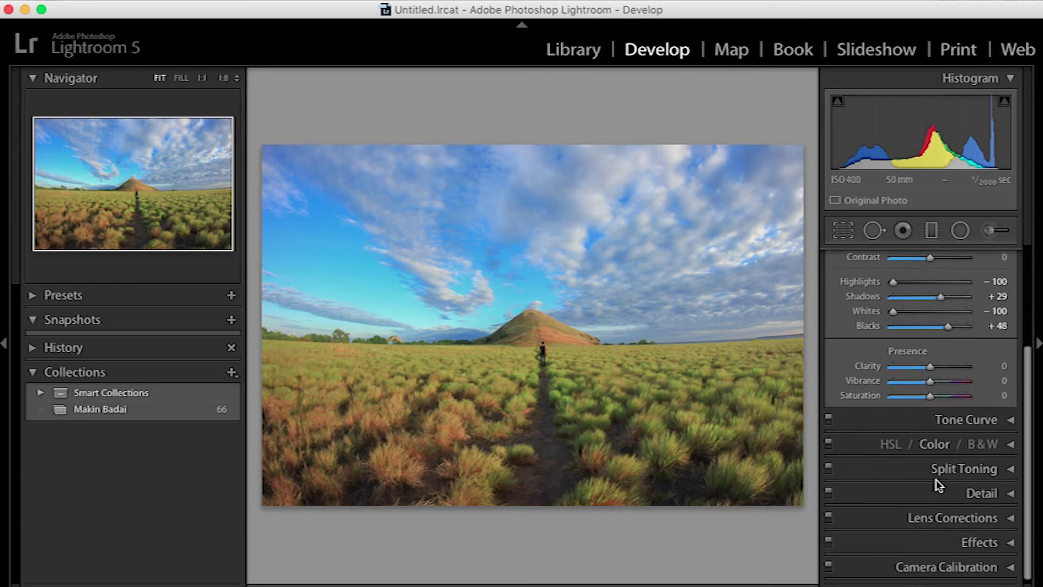
click(967, 419)
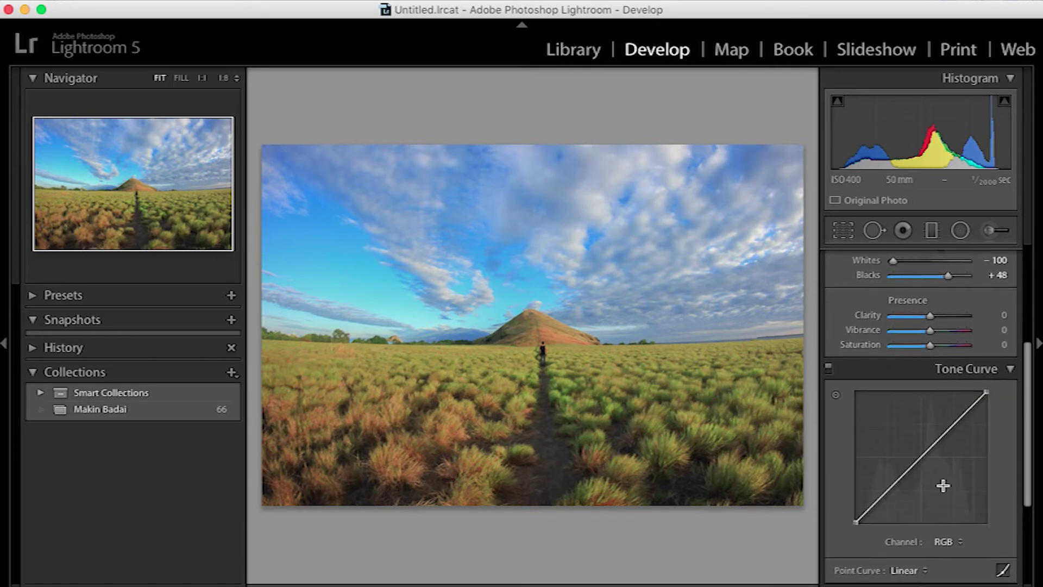
scroll(944, 485, down, 4)
scroll(945, 490, down, 1)
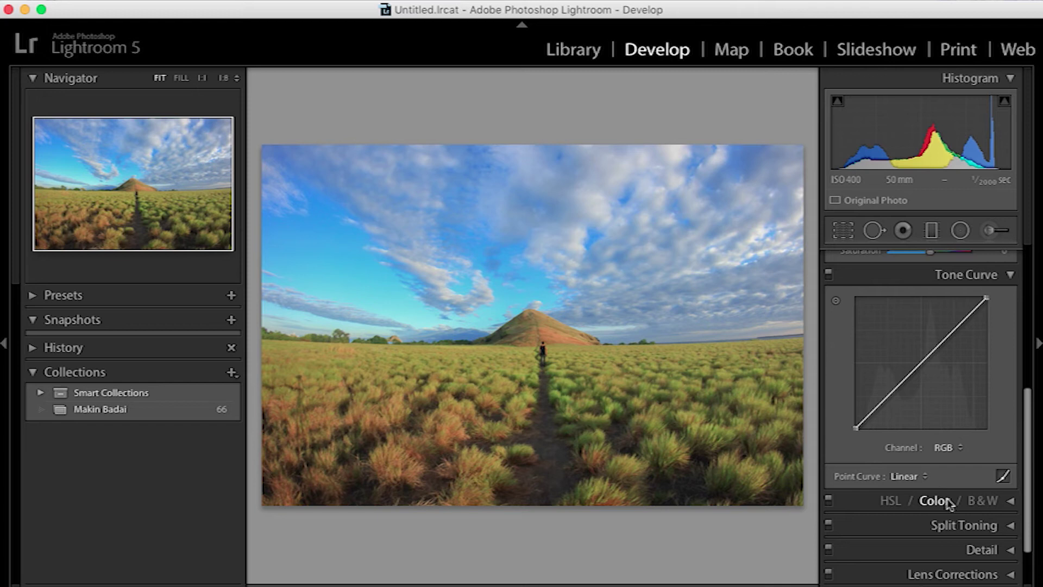
Bring up the HSL adjustments in per-colour view and set the Red saturation to −100
click(891, 498)
scroll(941, 497, down, 10)
scroll(938, 360, up, 3)
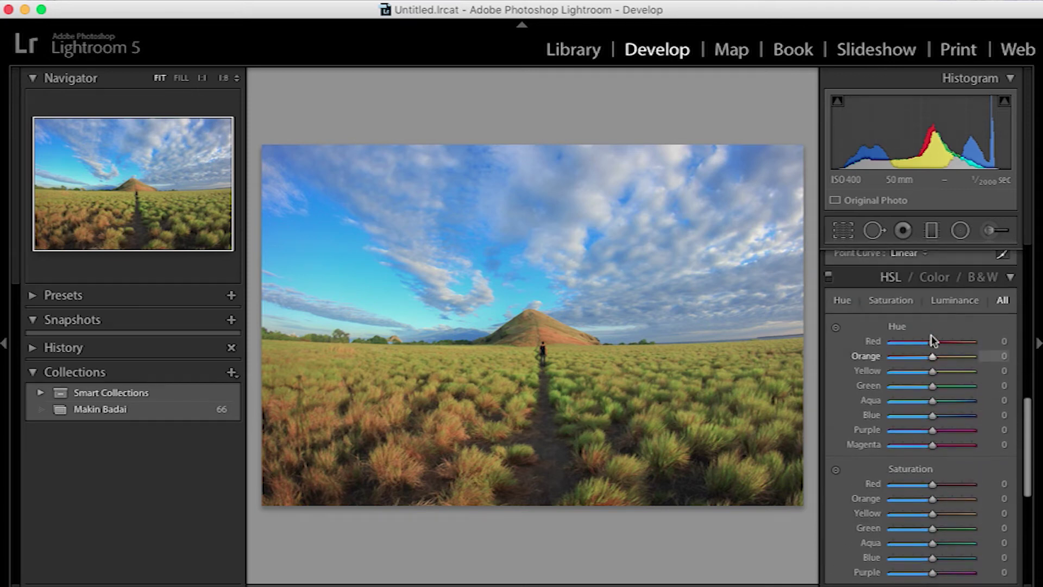
click(931, 278)
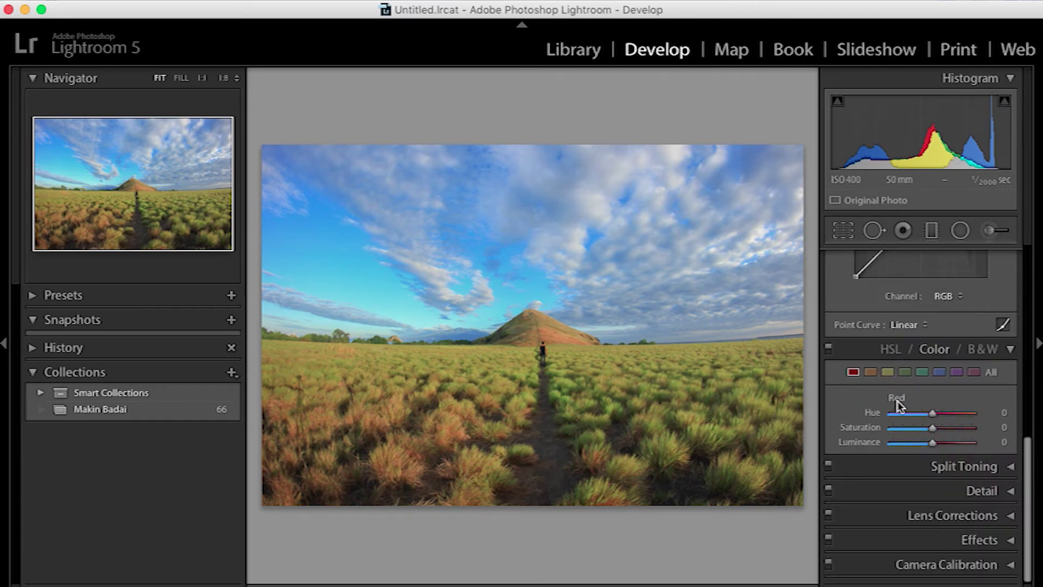
click(891, 428)
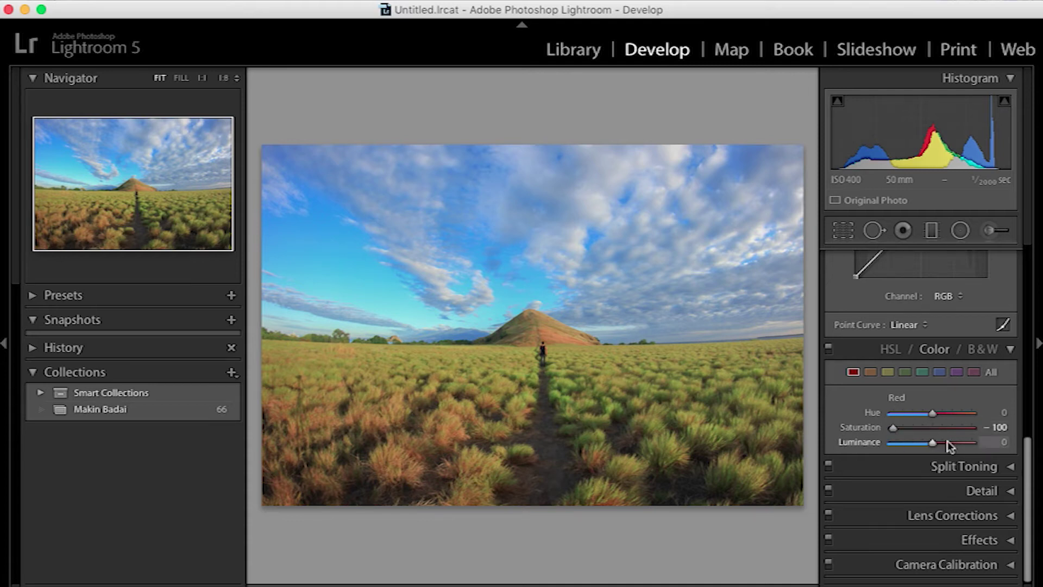
Raise the Orange saturation and set the Green hue to −100
click(870, 372)
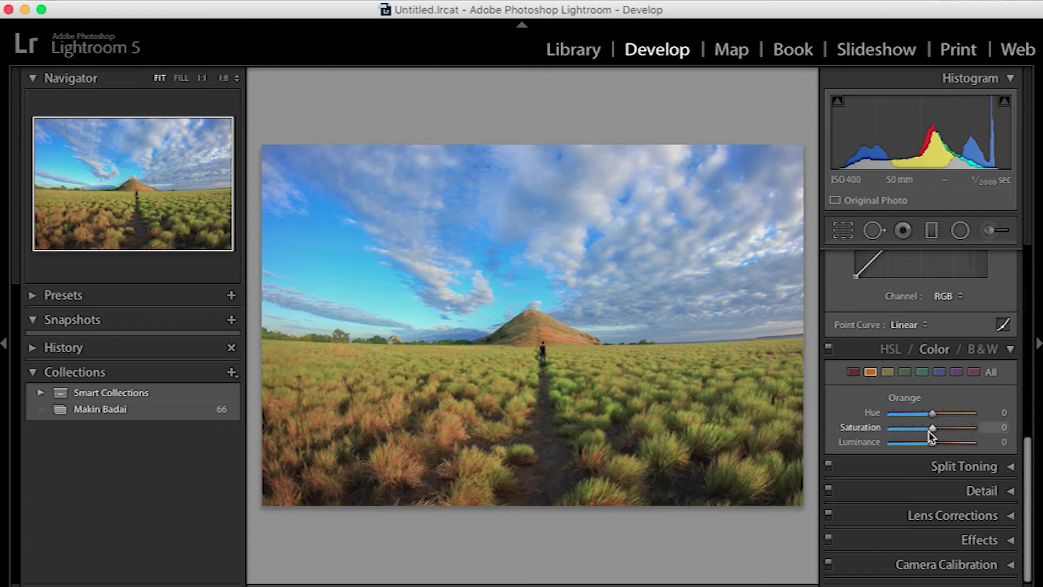
mouse_move(931, 428)
mouse_down()
mouse_move(922, 429)
mouse_move(943, 432)
mouse_up()
click(904, 372)
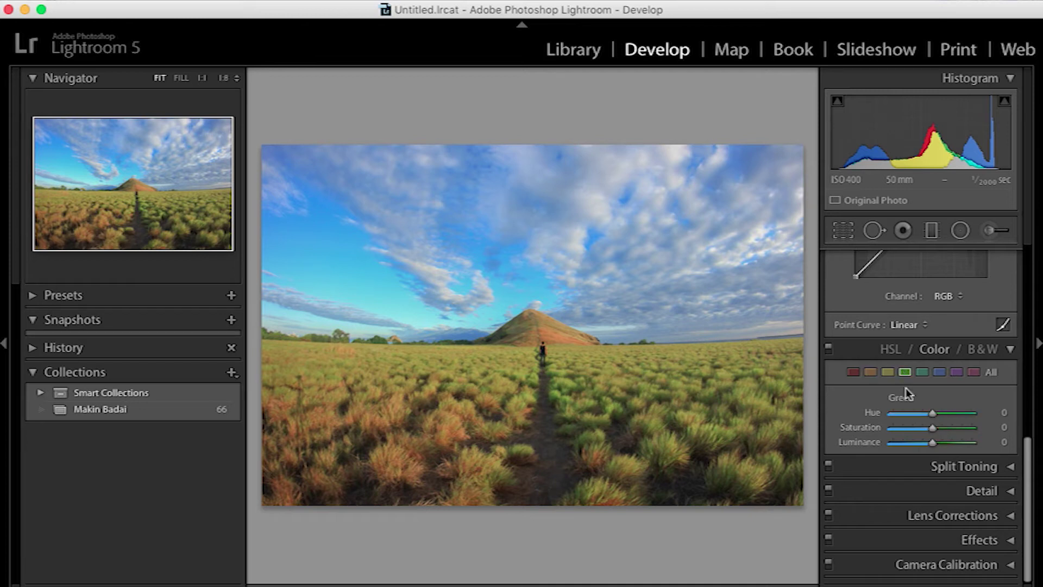
drag(932, 414, 888, 417)
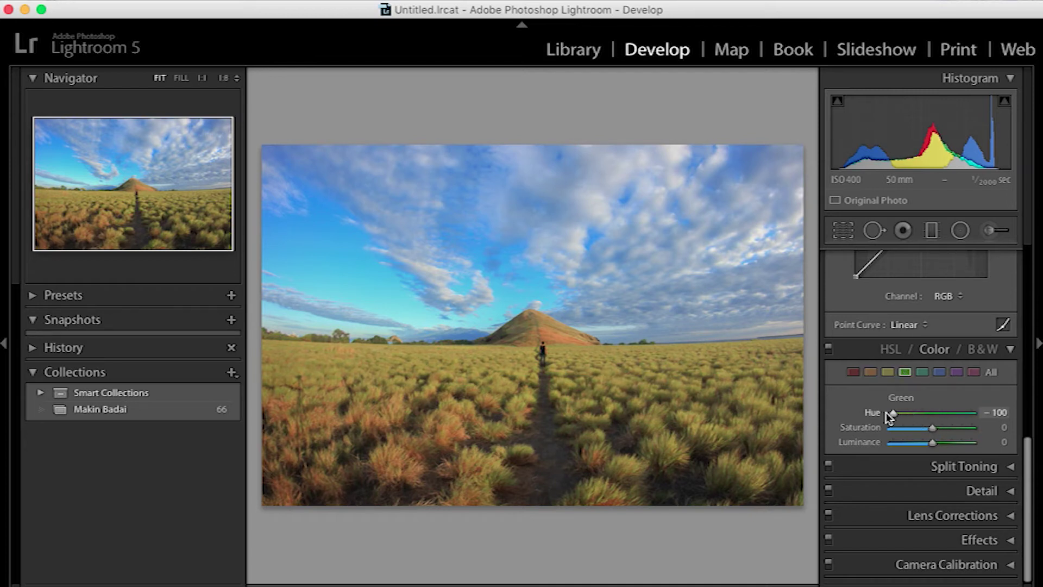
Adjust the Yellow range to hue −29, saturation +10 and luminance −38
click(888, 372)
mouse_move(932, 427)
mouse_down()
mouse_move(817, 432)
mouse_move(933, 440)
mouse_move(921, 416)
mouse_up()
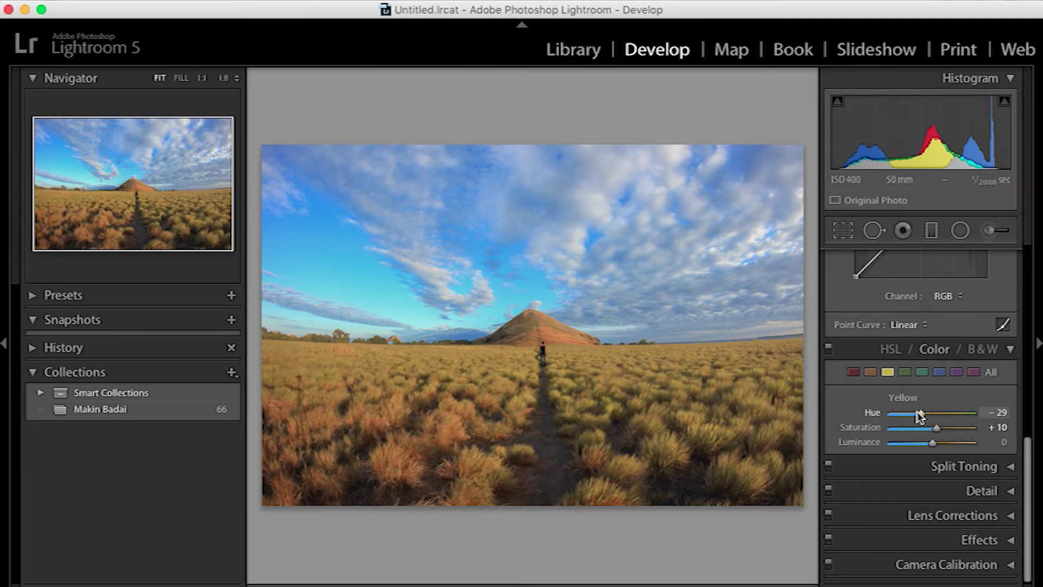
drag(933, 443, 940, 443)
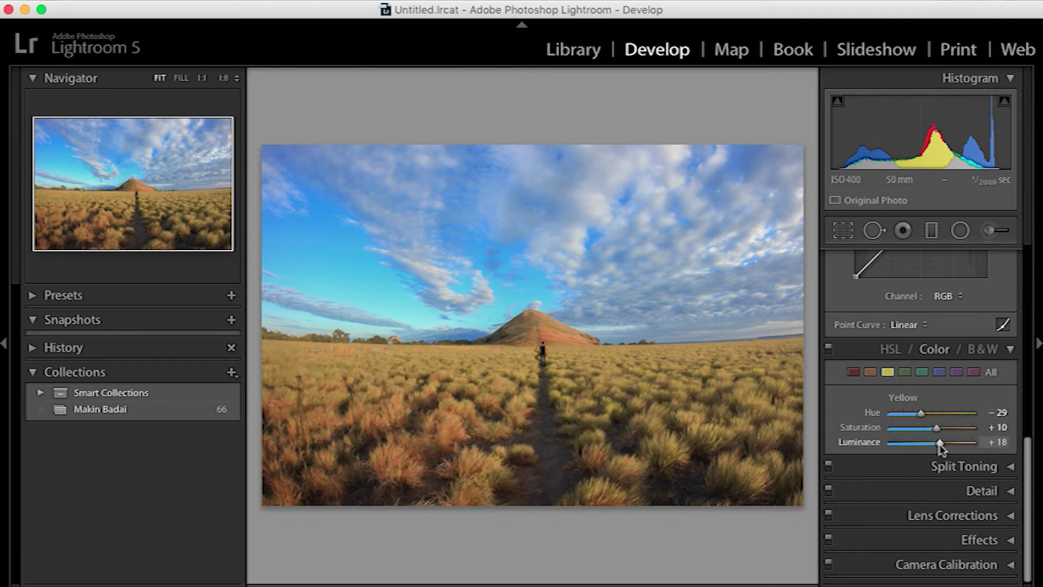
click(924, 443)
drag(925, 443, 917, 444)
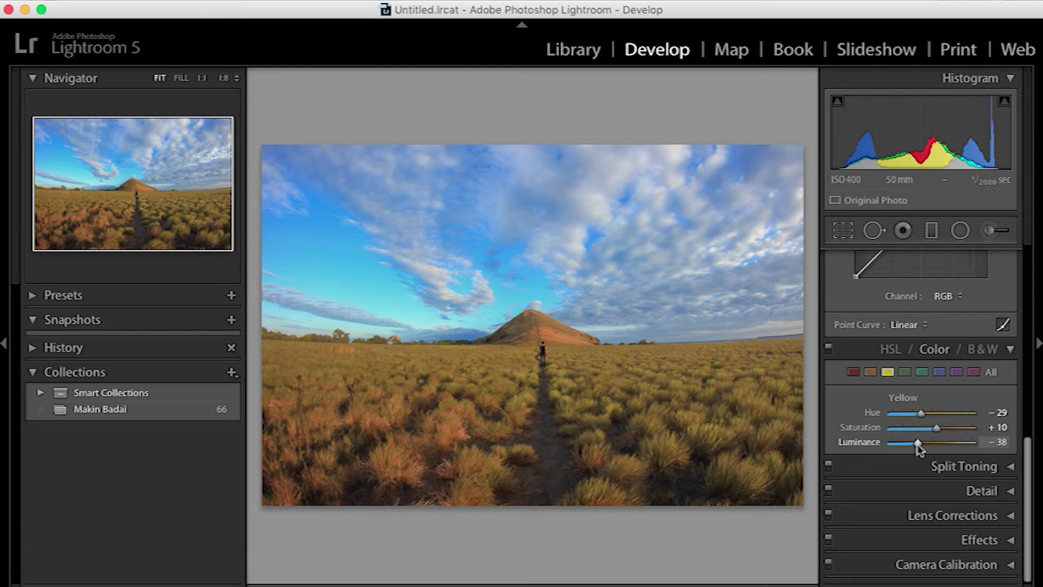
Try a Blue saturation of −18 with a luminance of +35, and undo both changes
click(939, 372)
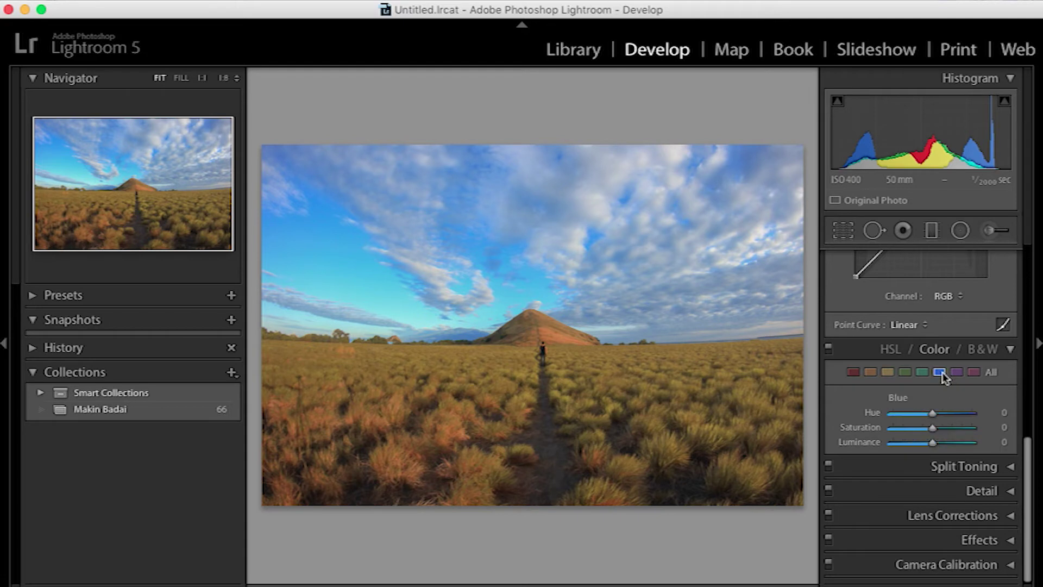
click(925, 428)
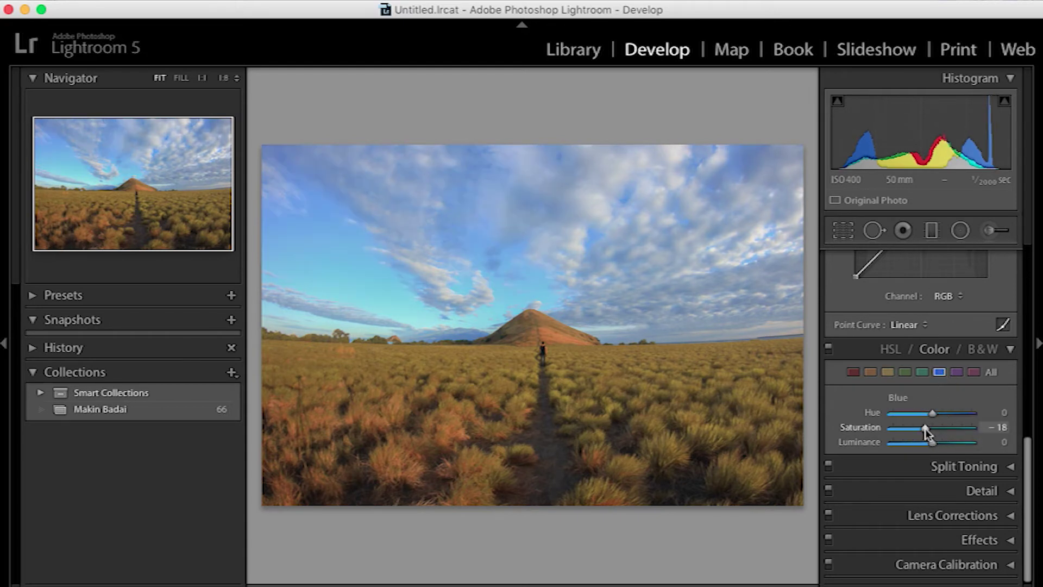
drag(933, 442, 947, 443)
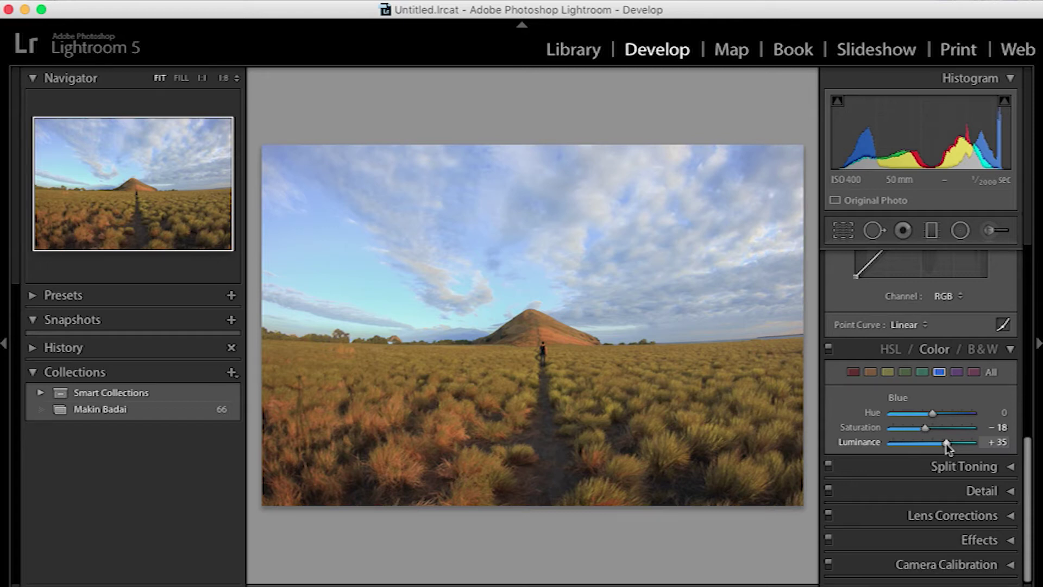
key(cmd+z)
key(super+z)
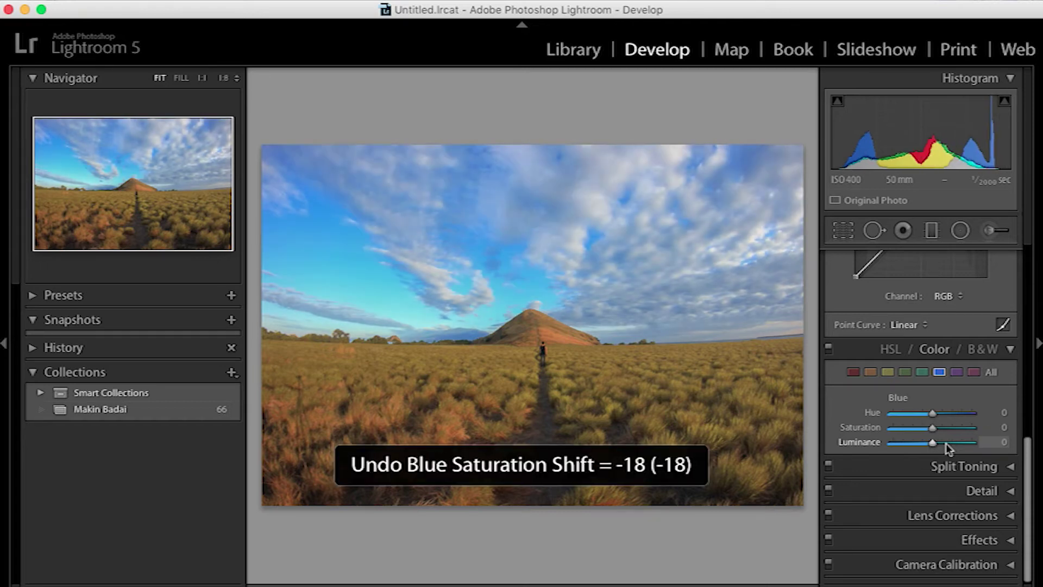
Try a Blue hue of −29, undo it, and set the Blue saturation to −18 instead
drag(932, 413, 921, 418)
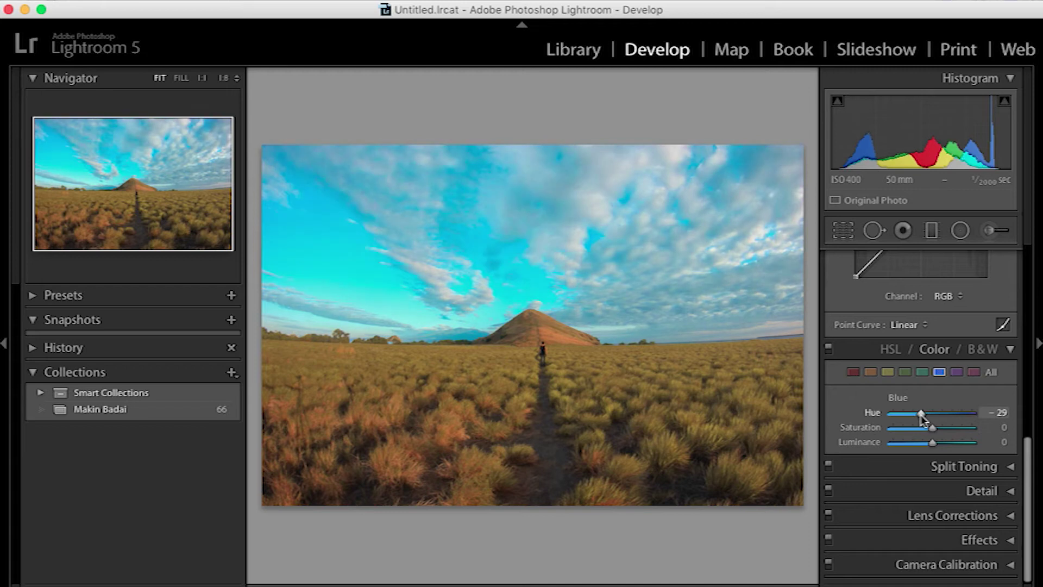
key(super+z)
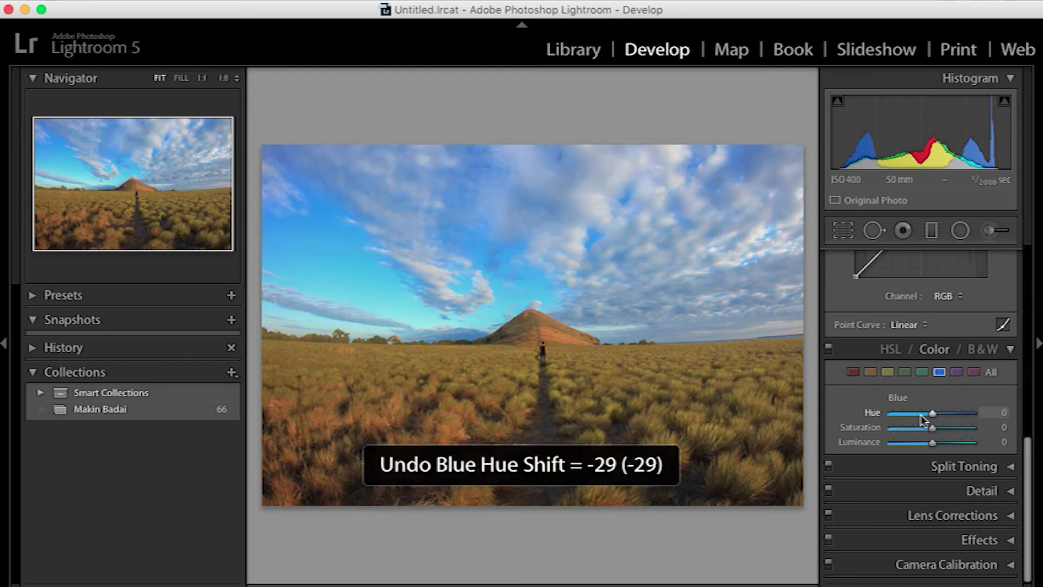
drag(932, 428, 925, 428)
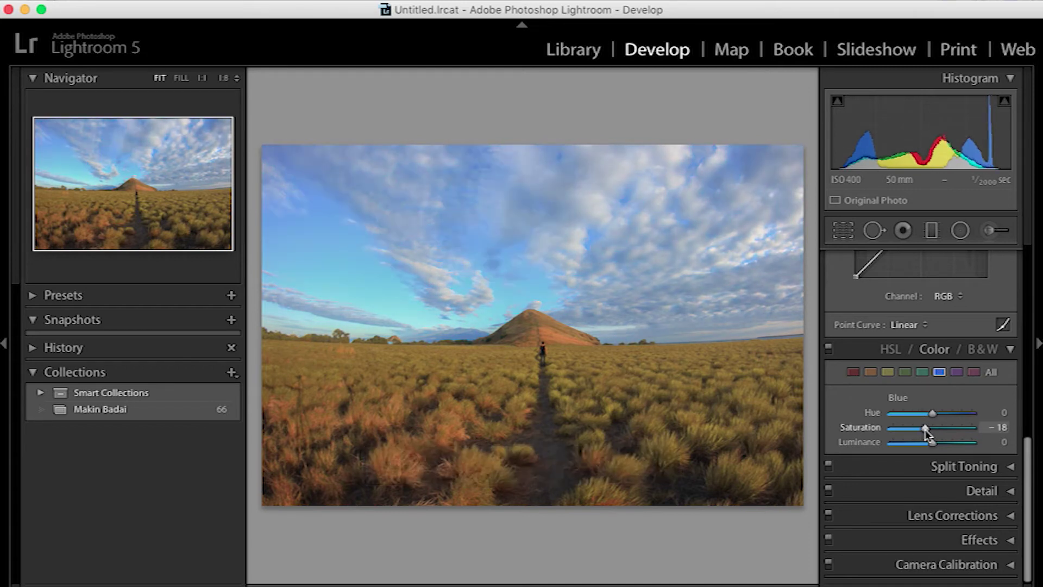
Set the Purple saturation to −99 and the Purple luminance to +100
click(957, 372)
drag(941, 429, 893, 427)
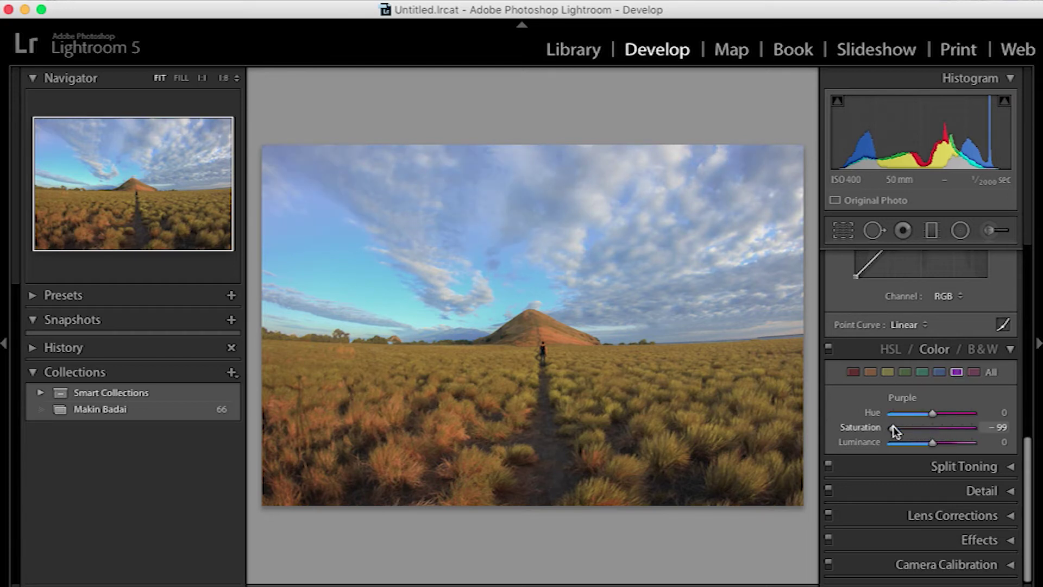
key(super+z)
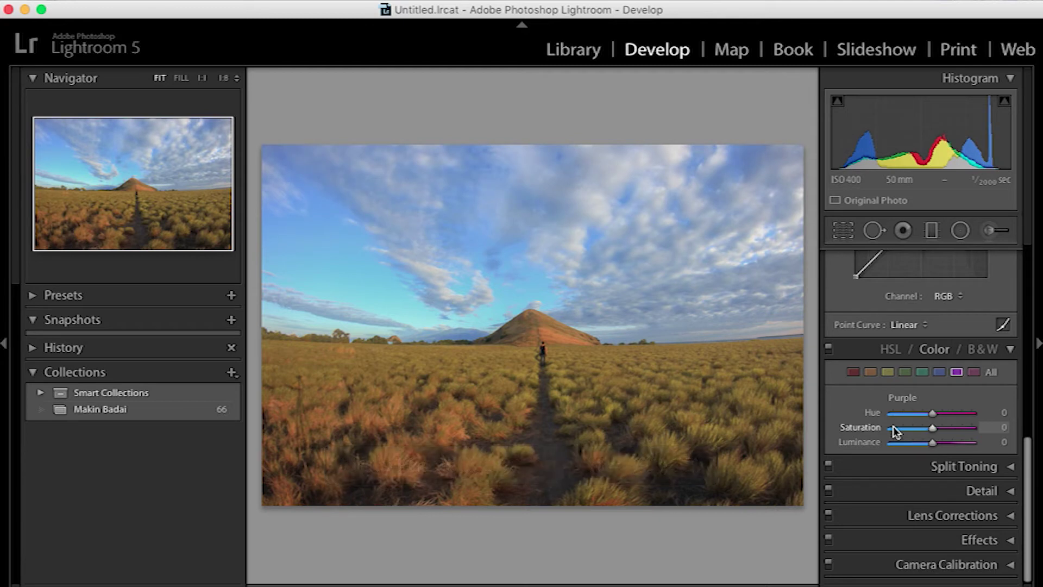
click(893, 427)
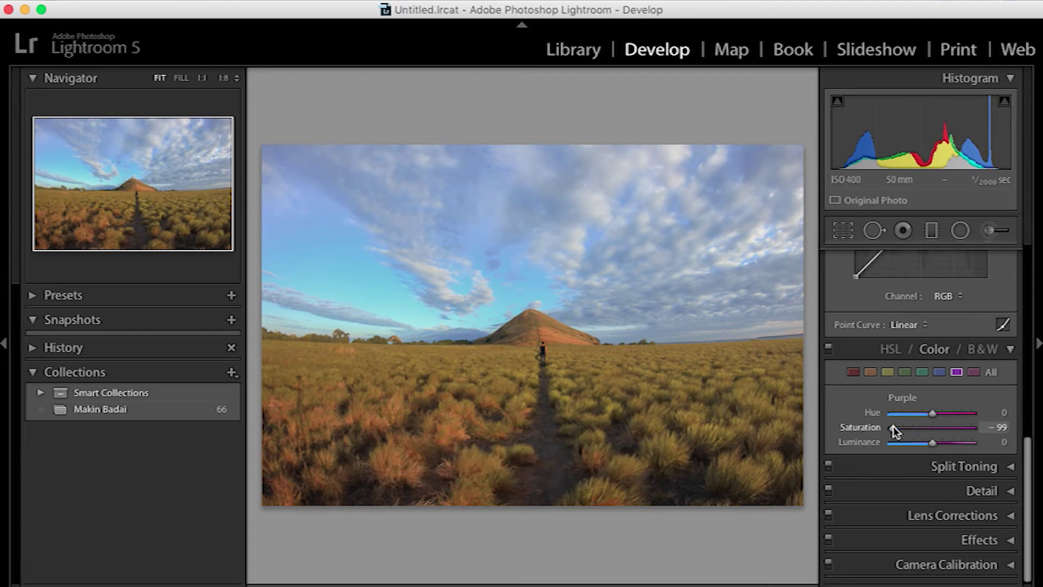
click(946, 443)
click(972, 443)
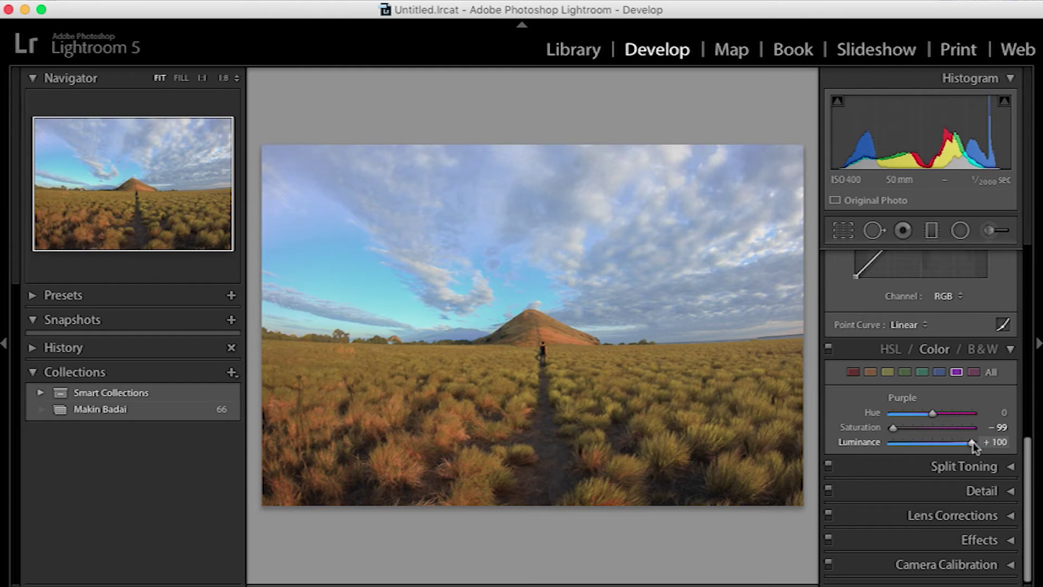
Set the Aqua saturation to −97 and the Aqua luminance to +100
click(922, 371)
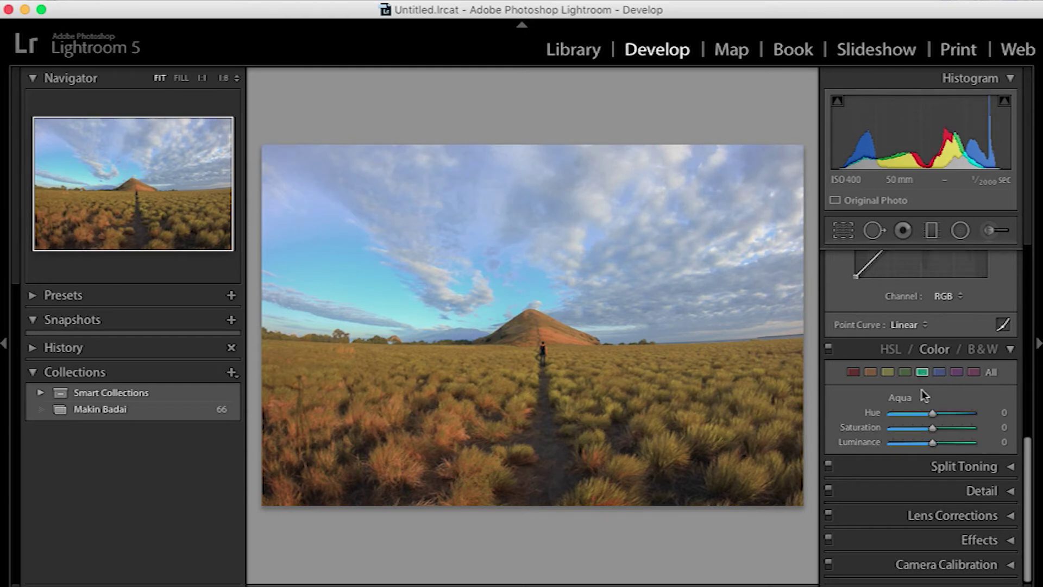
click(894, 428)
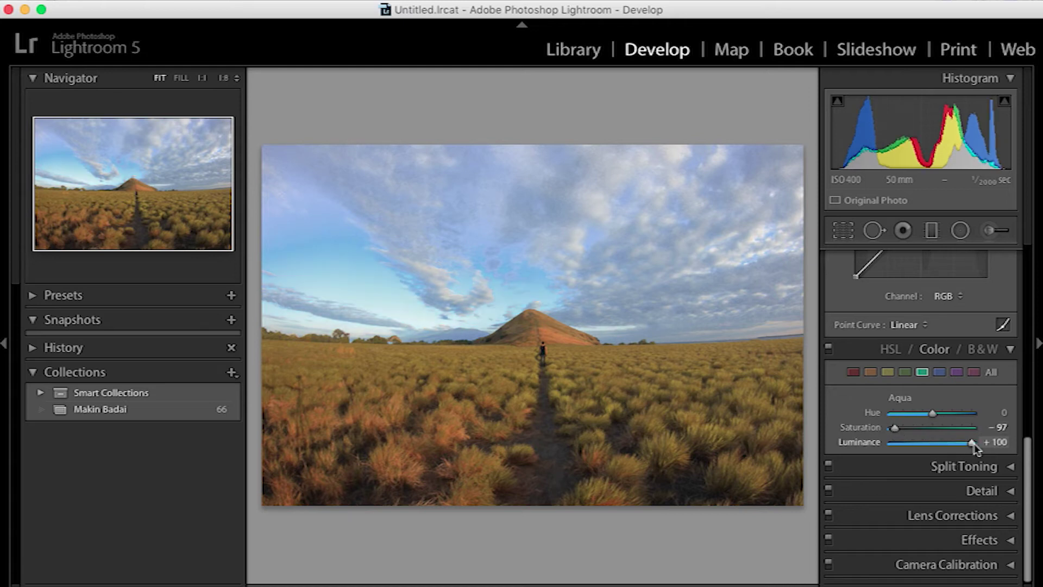
Try a Blue saturation of −64 with luminance settings up to +100, and undo these changes back to a Blue saturation of −18
click(939, 372)
mouse_move(905, 428)
mouse_down()
mouse_move(890, 429)
mouse_move(909, 431)
mouse_up()
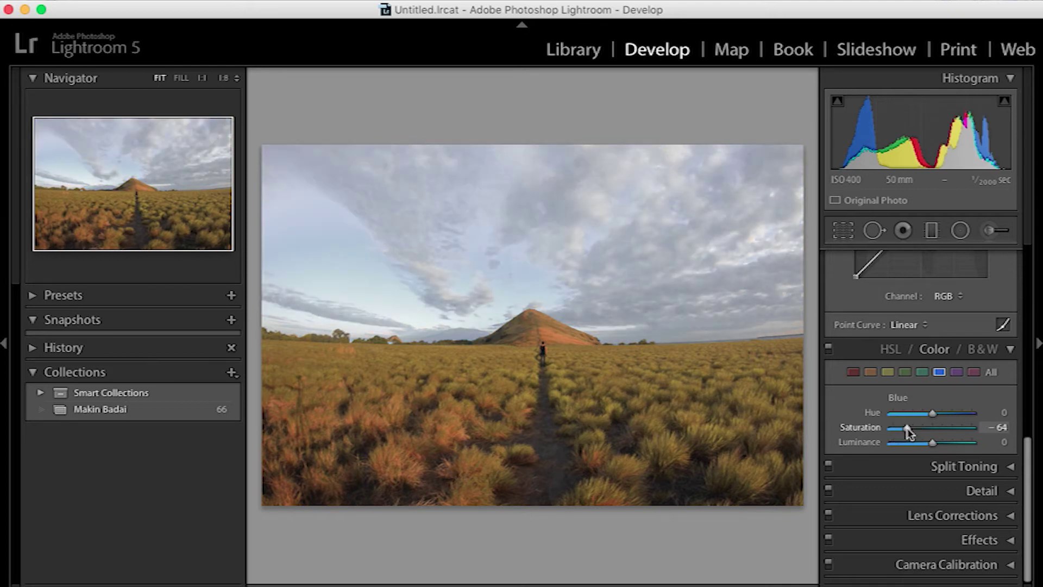
mouse_move(908, 432)
mouse_down()
mouse_move(941, 443)
mouse_move(922, 443)
mouse_up()
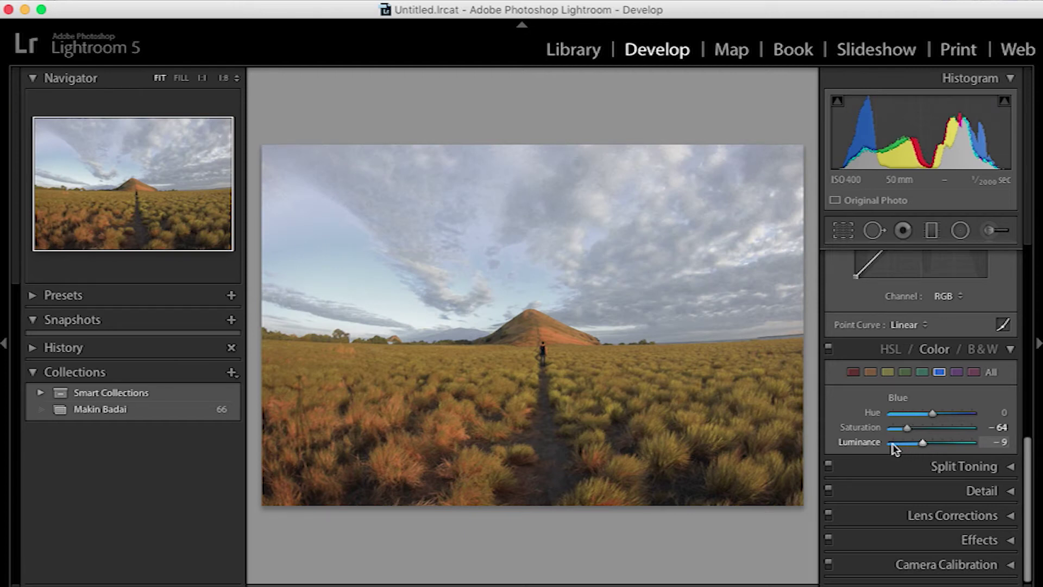
click(892, 444)
drag(893, 445, 990, 448)
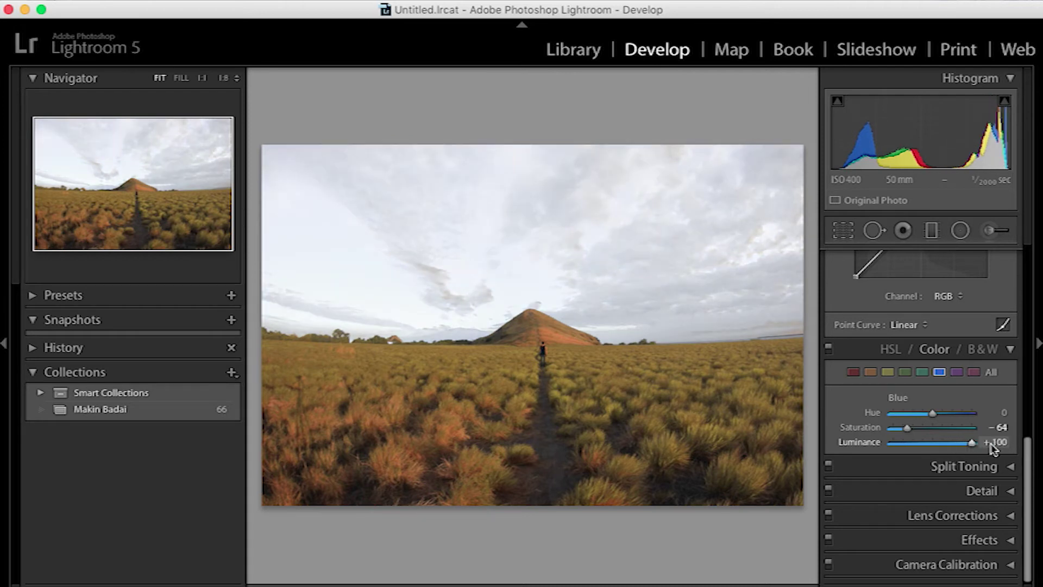
key(super+z)
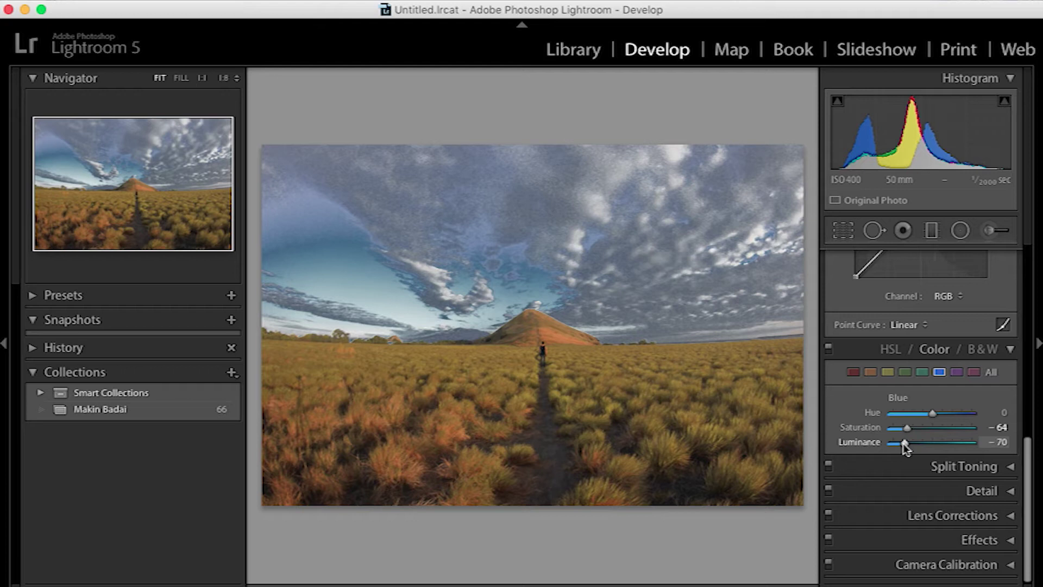
key(super+z)
key(super+z)
key(super+z)
key(super+z)
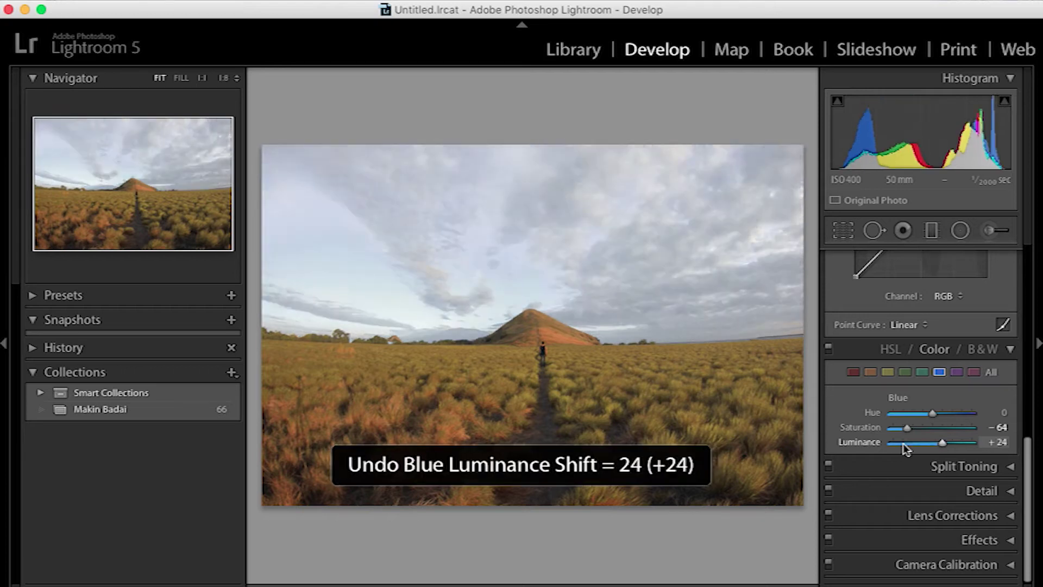
key(super+z)
key(super+z)
key(super+z)
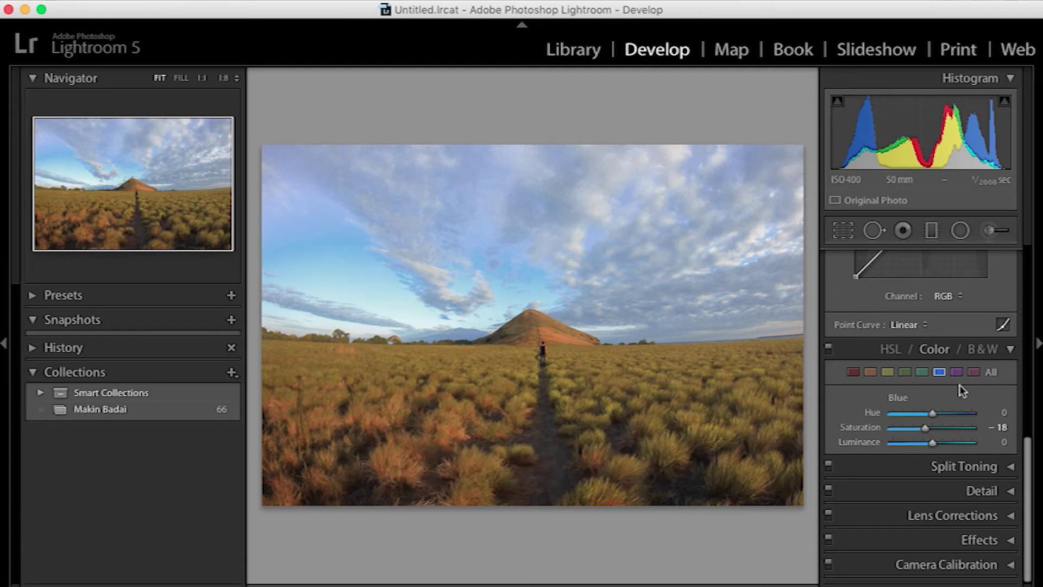
Sharpen the photo with amount 29, radius 2.0 and detail 60, checking the man on the path at close zoom
click(967, 492)
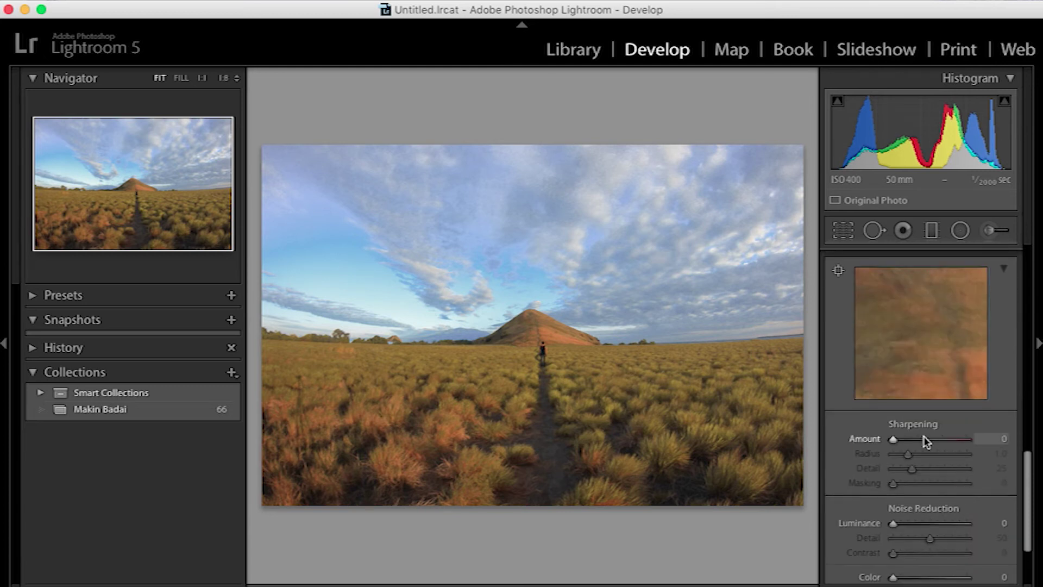
click(907, 438)
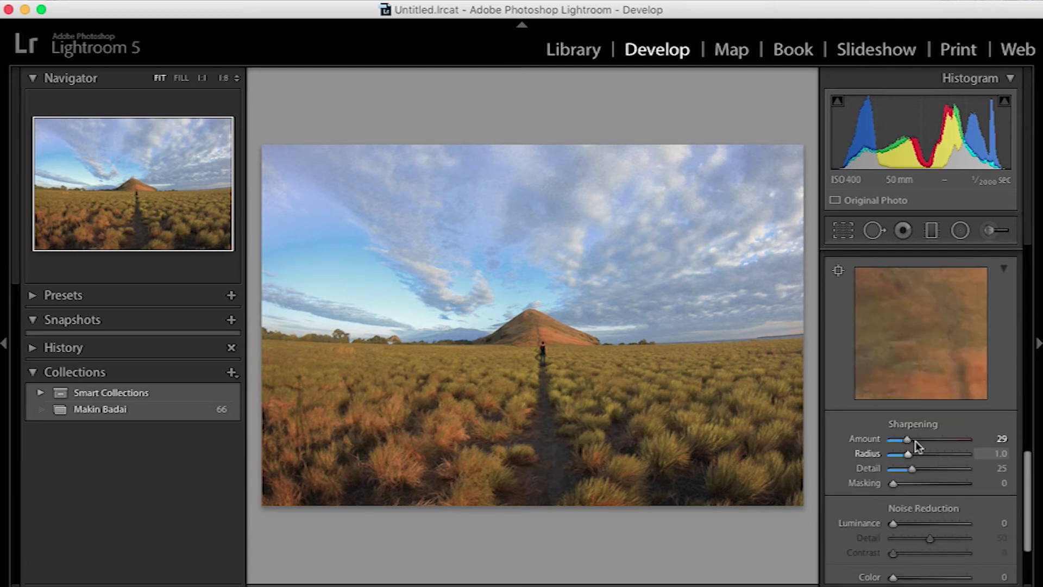
click(540, 346)
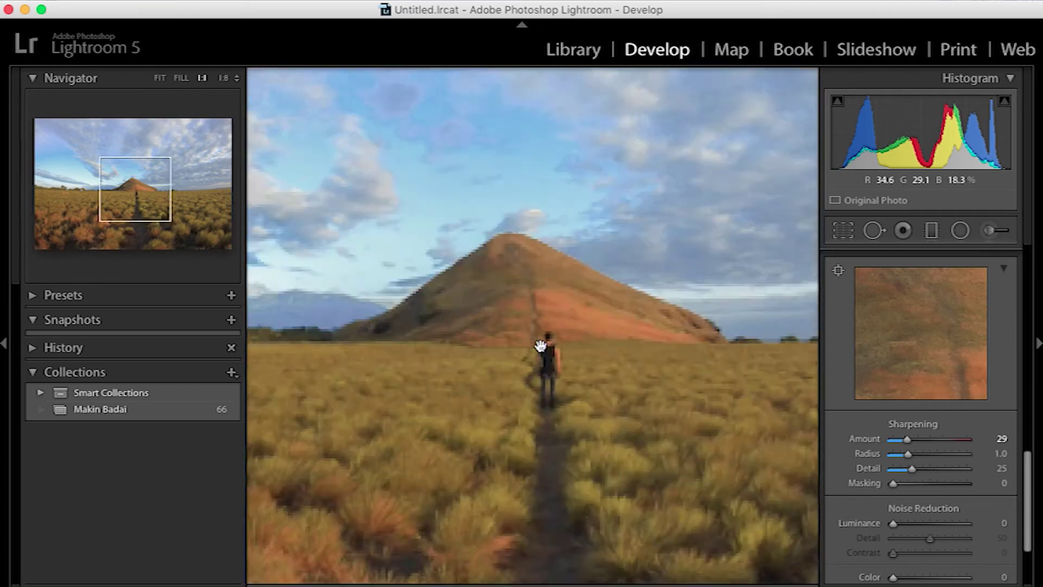
click(939, 454)
click(937, 471)
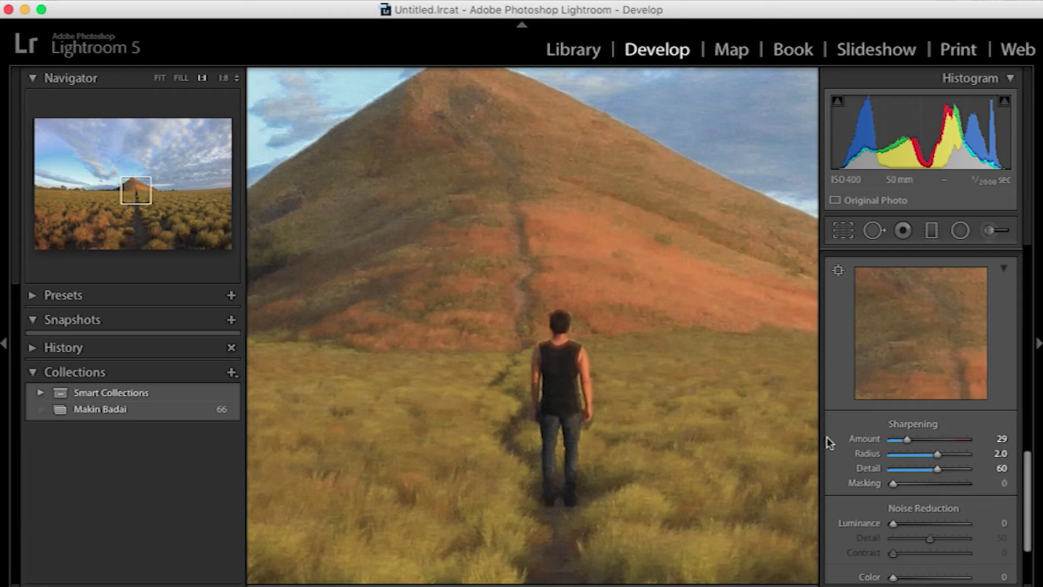
click(572, 359)
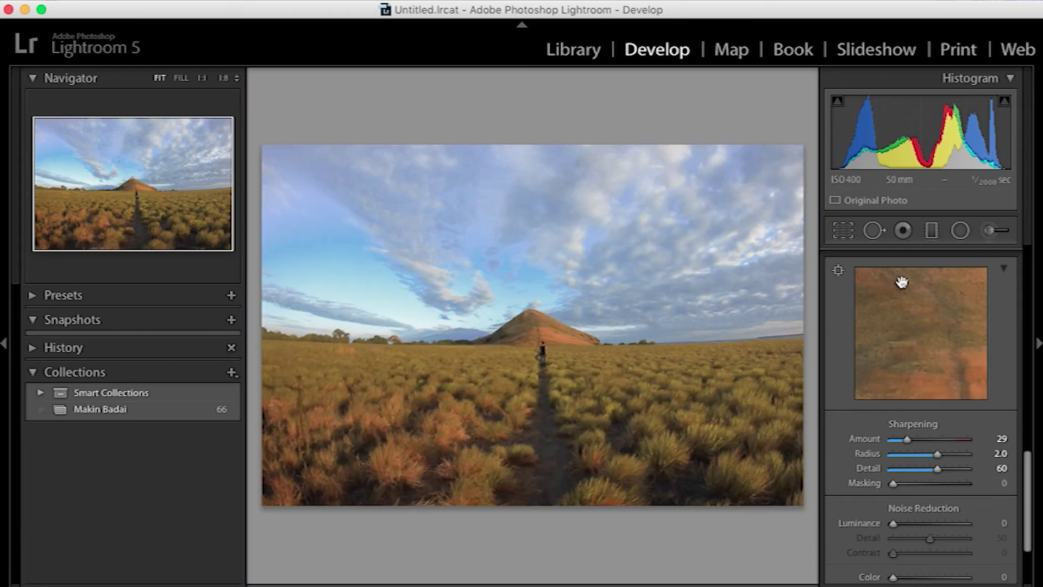
Enable removal of chromatic aberration in the lens corrections
scroll(912, 348, down, 3)
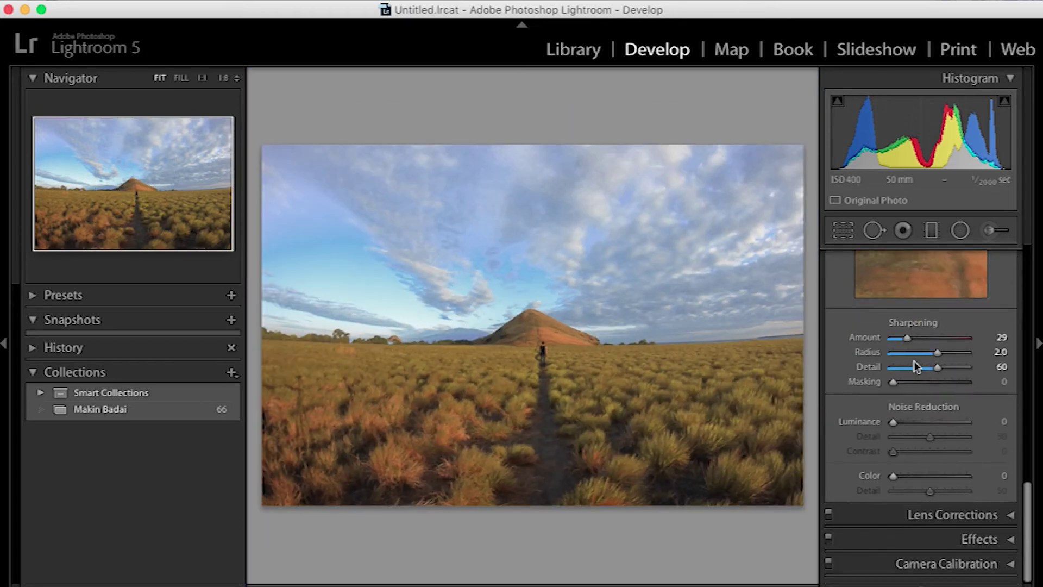
click(947, 514)
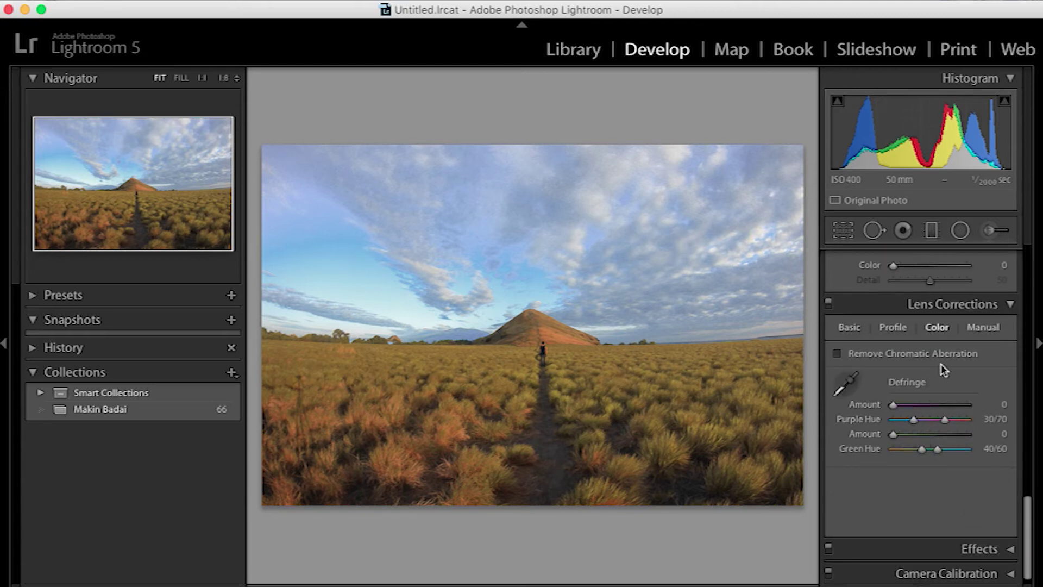
click(836, 354)
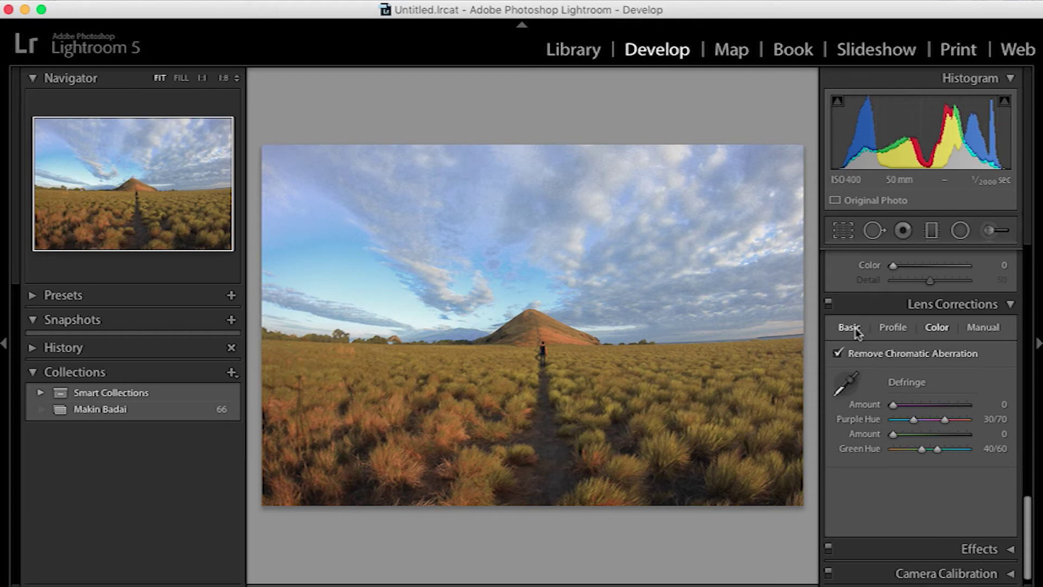
click(849, 328)
click(881, 333)
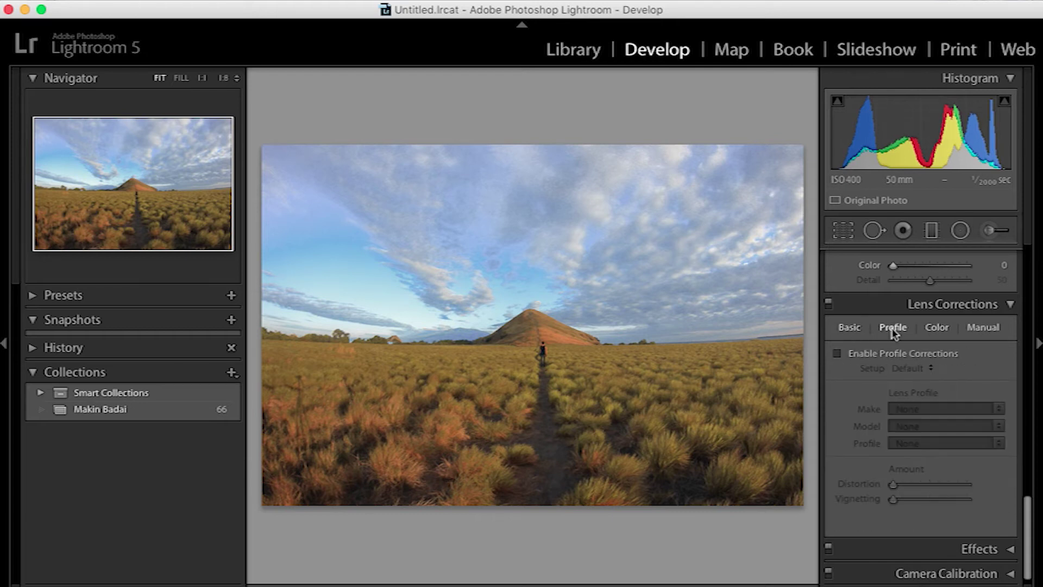
click(938, 327)
click(980, 329)
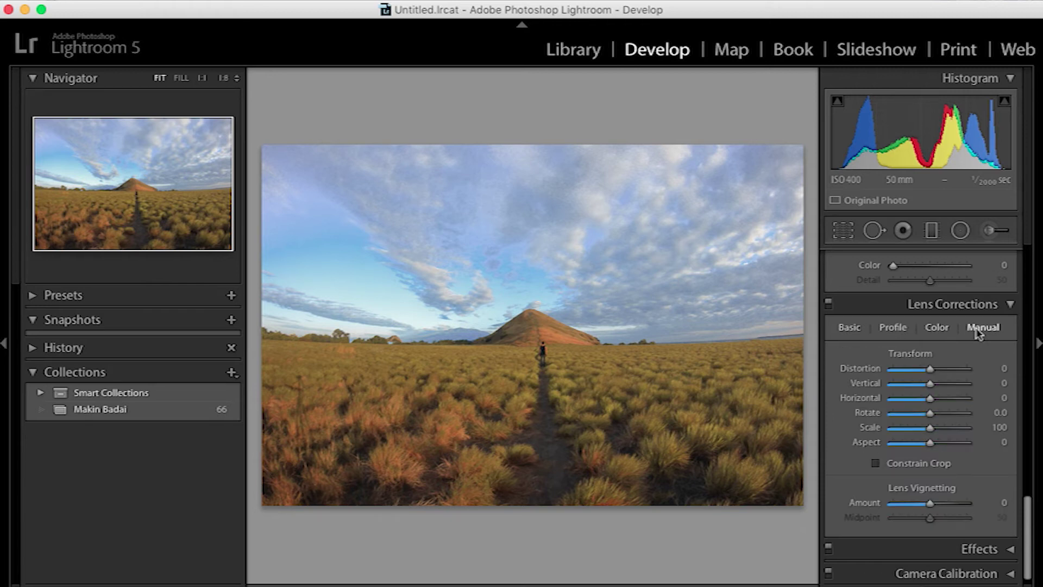
scroll(957, 426, down, 1)
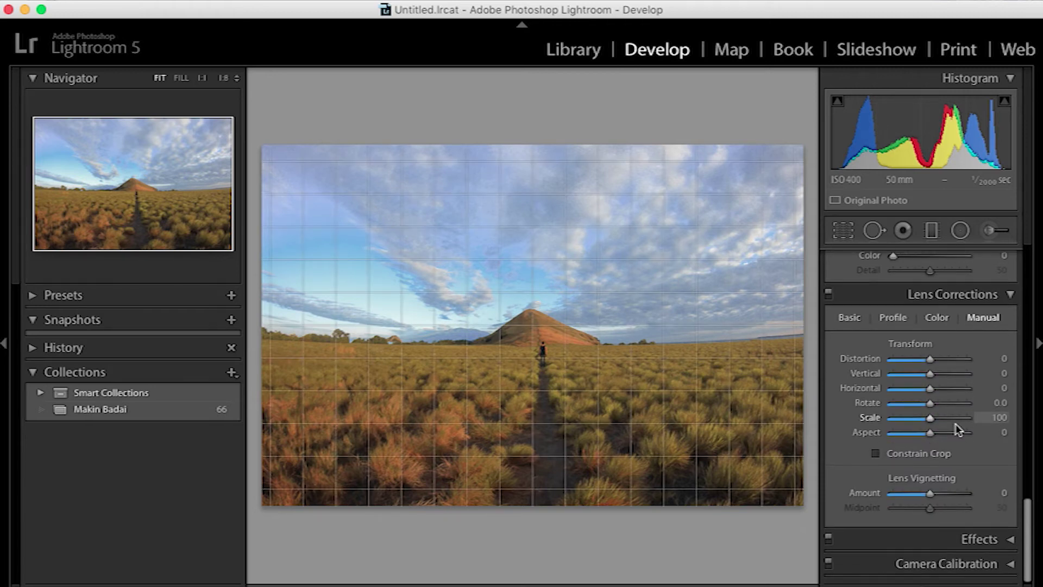
Try a post-crop vignette with amount −22 and feather 99, and reset its amount to 0
click(957, 537)
scroll(956, 537, down, 5)
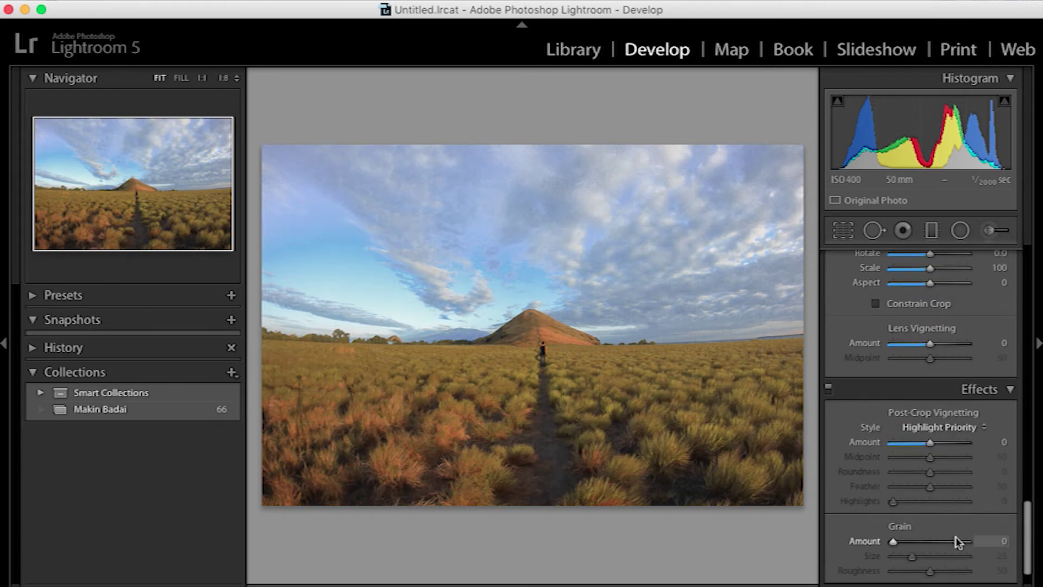
drag(929, 414, 923, 416)
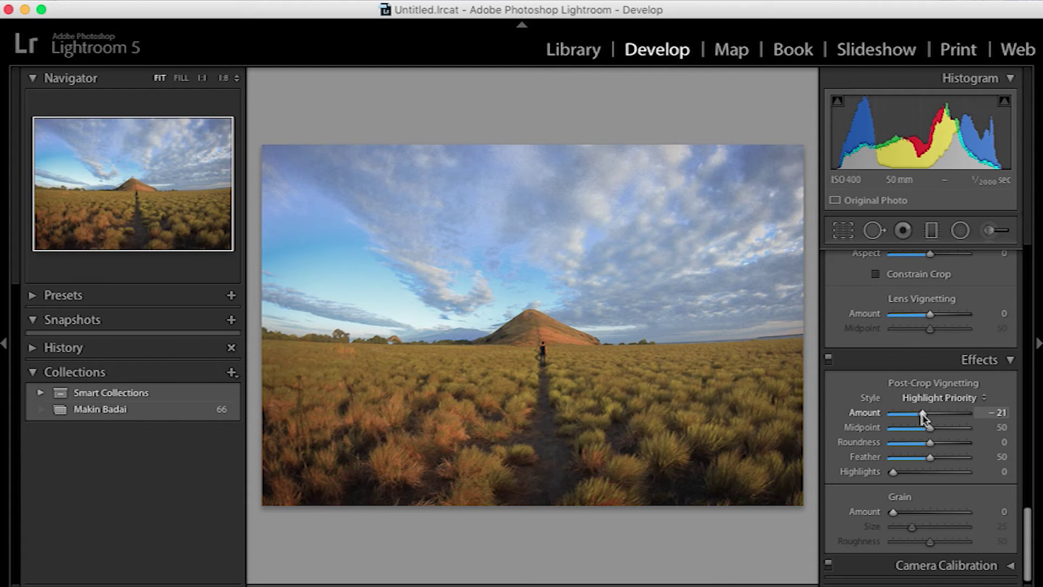
key(super+z)
click(922, 415)
drag(930, 456, 967, 461)
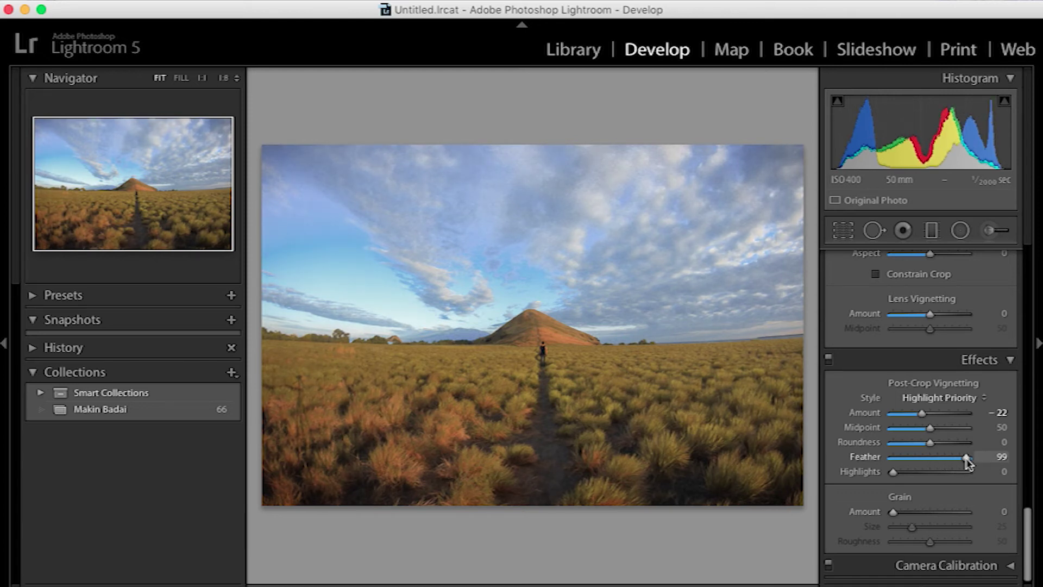
double_click(930, 413)
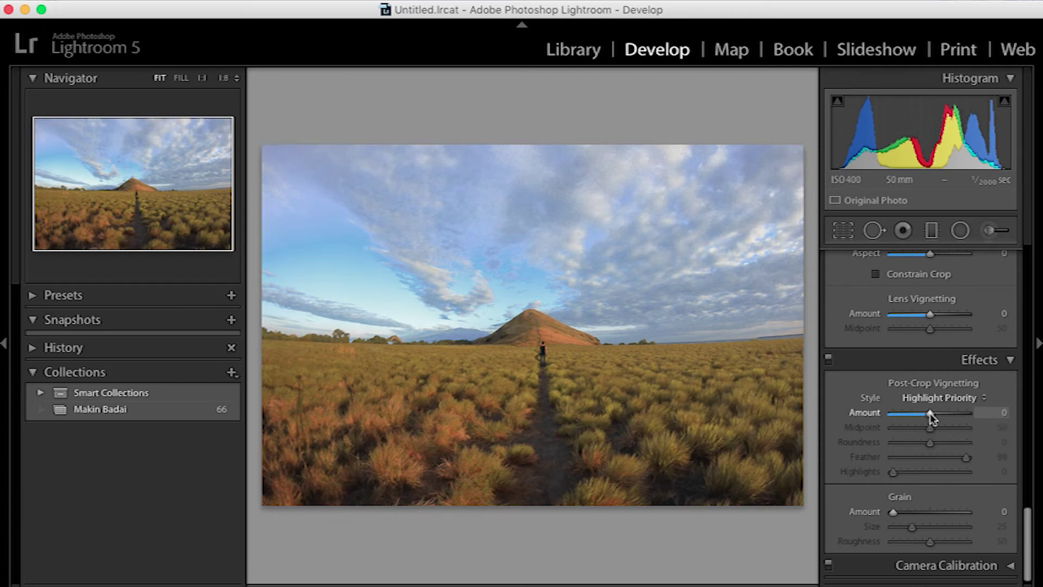
Set the Green Primary hue to −33 in the camera calibration
scroll(930, 413, down, 1)
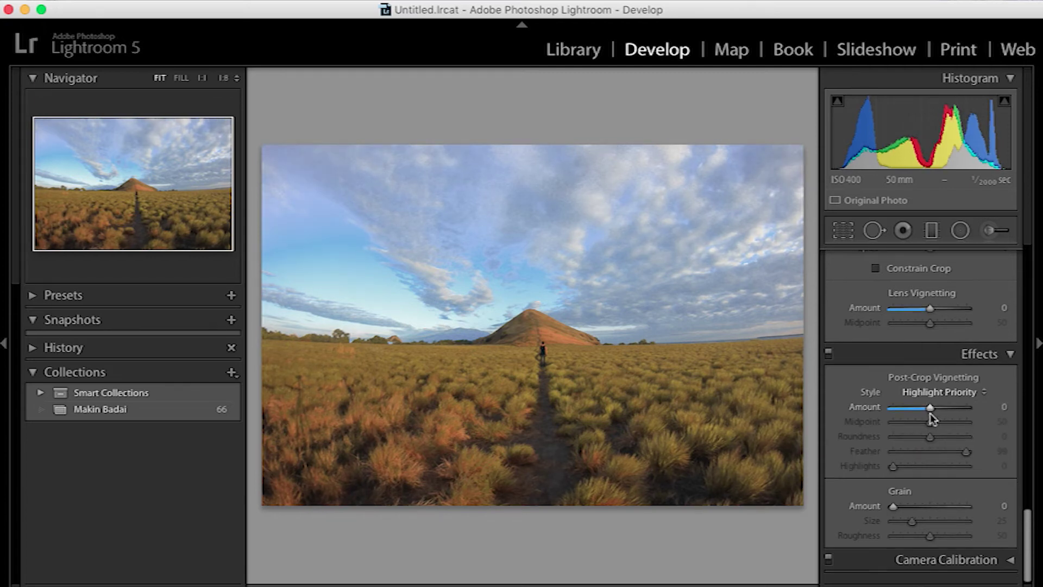
click(938, 565)
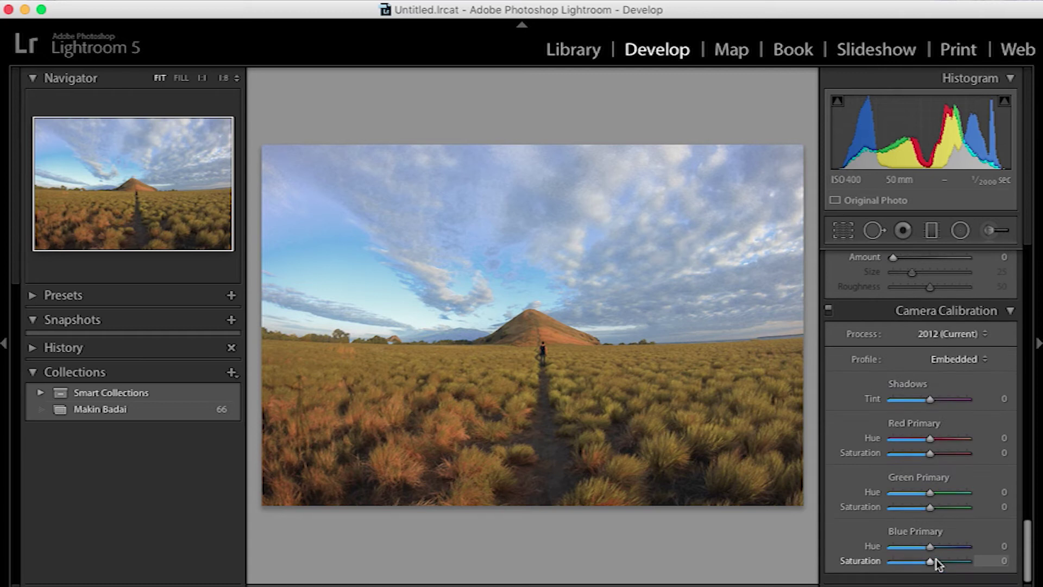
mouse_move(930, 498)
mouse_down()
mouse_move(868, 496)
mouse_move(1017, 507)
mouse_move(777, 502)
mouse_move(929, 499)
mouse_move(918, 502)
mouse_up()
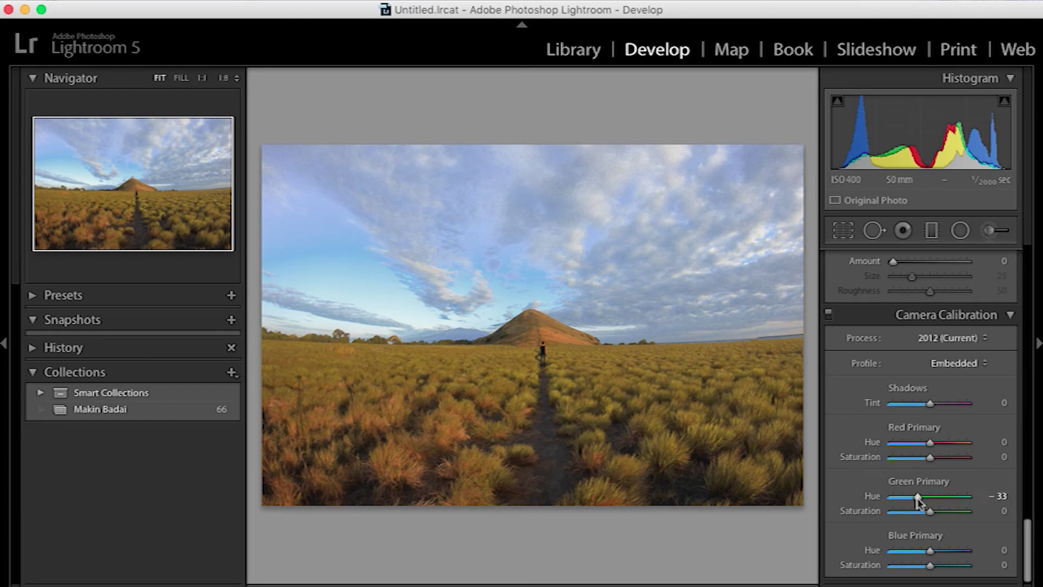
Try a Red Primary saturation of +100 and a Red Primary hue of −99, undoing each
drag(930, 457, 980, 465)
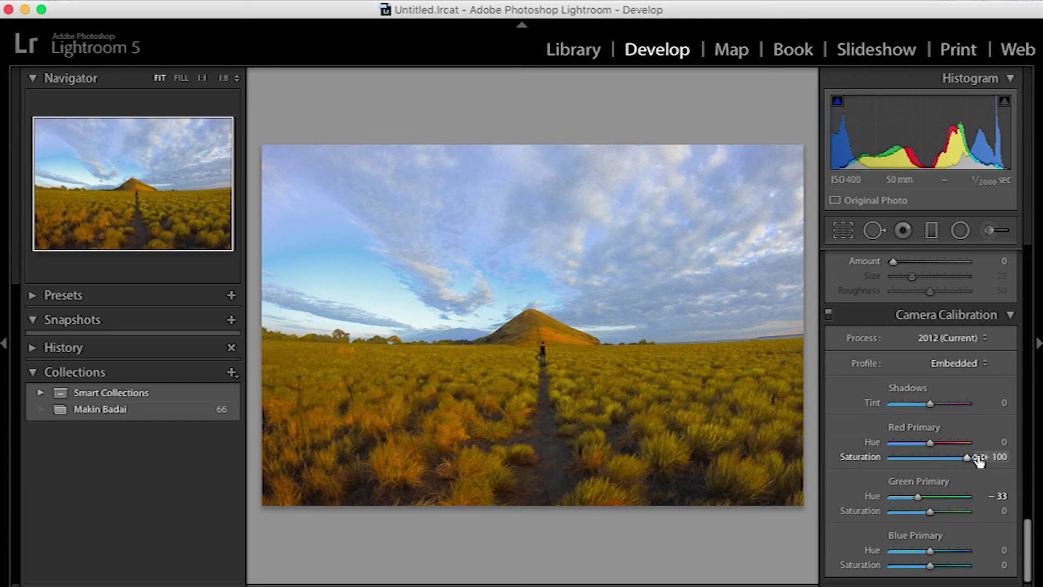
key(super+z)
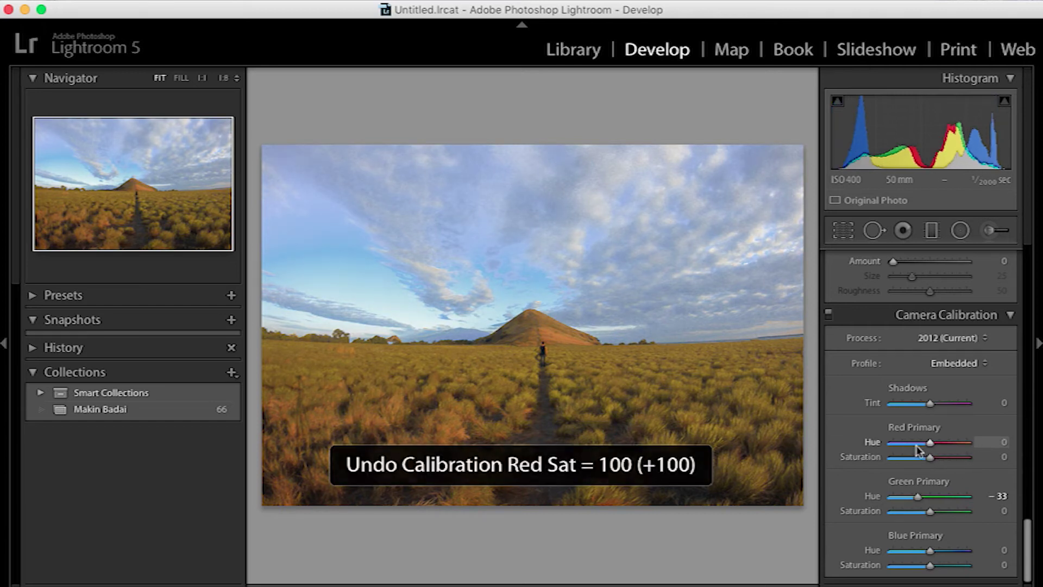
drag(929, 443, 893, 442)
key(super+z)
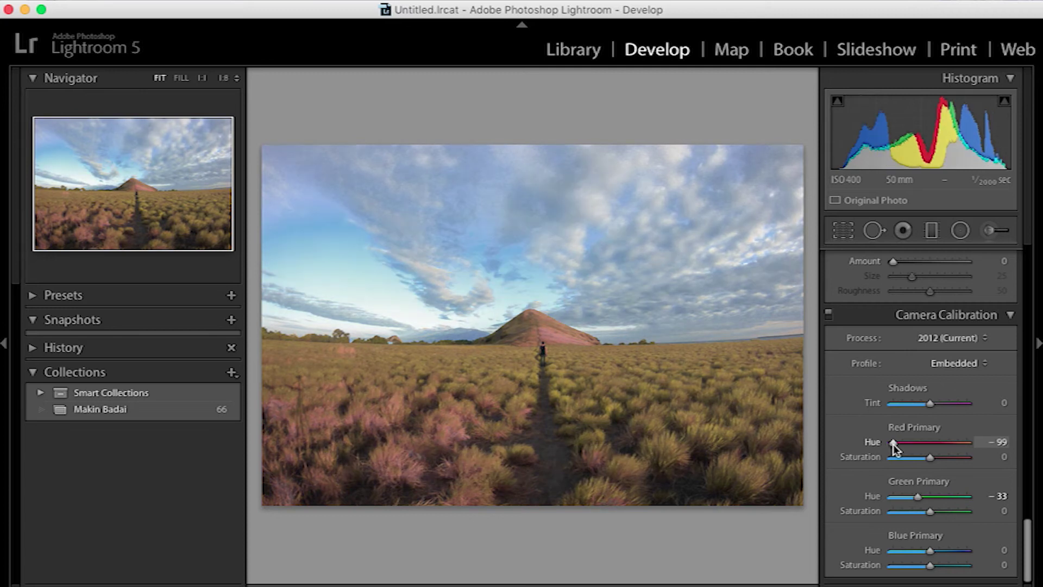
key(super+z)
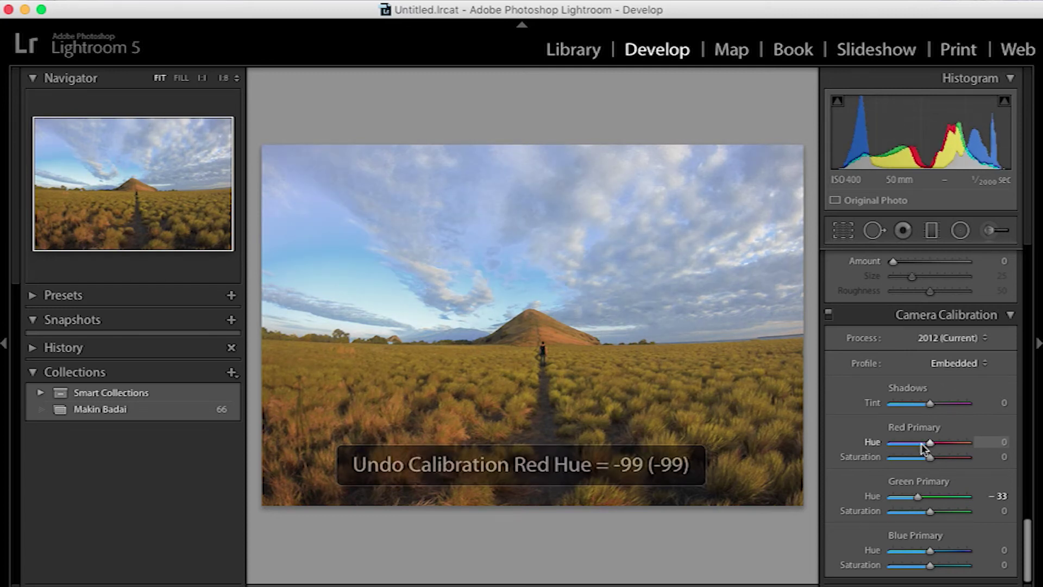
Set the Red Primary hue to −23 in the camera calibration
drag(929, 445, 924, 446)
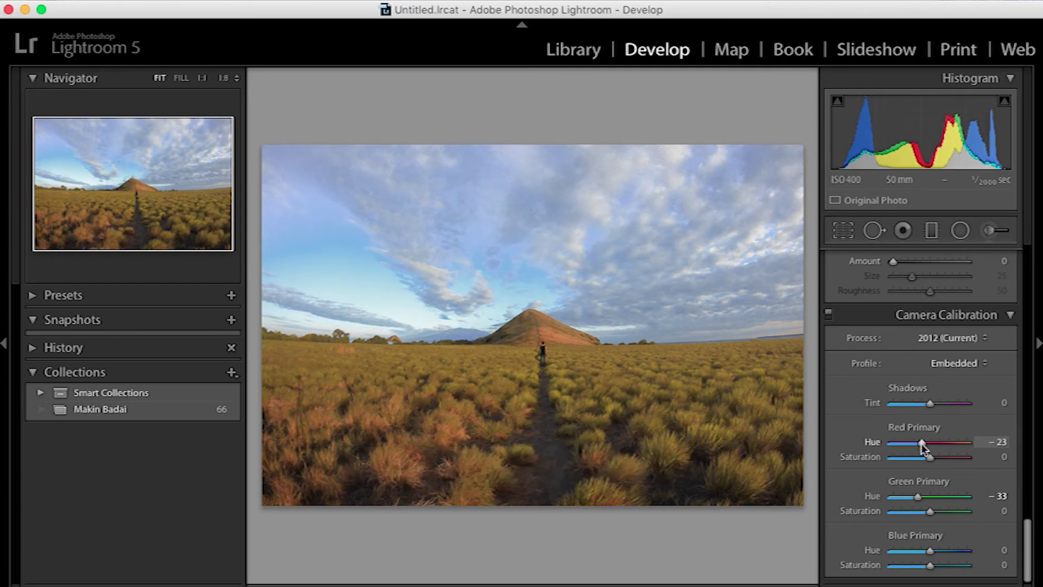
key(super+z)
Try a Shadows tint of +100 in the camera calibration, and undo the tint changes
drag(920, 403, 1014, 412)
key(super+z)
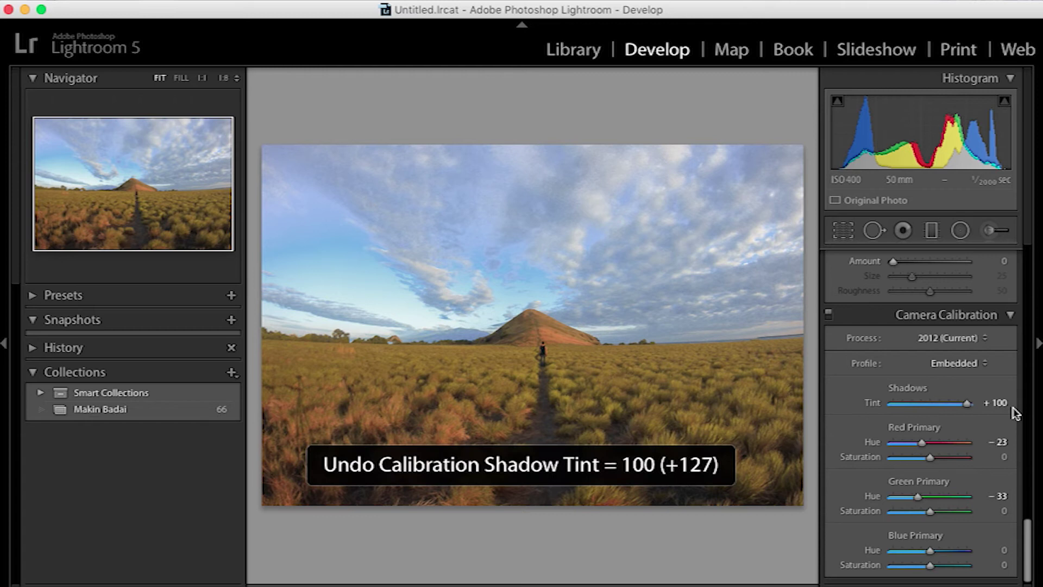
key(super+z)
Try Blue Primary hues of −27 and +26, undoing each
drag(929, 550, 920, 551)
key(super+z)
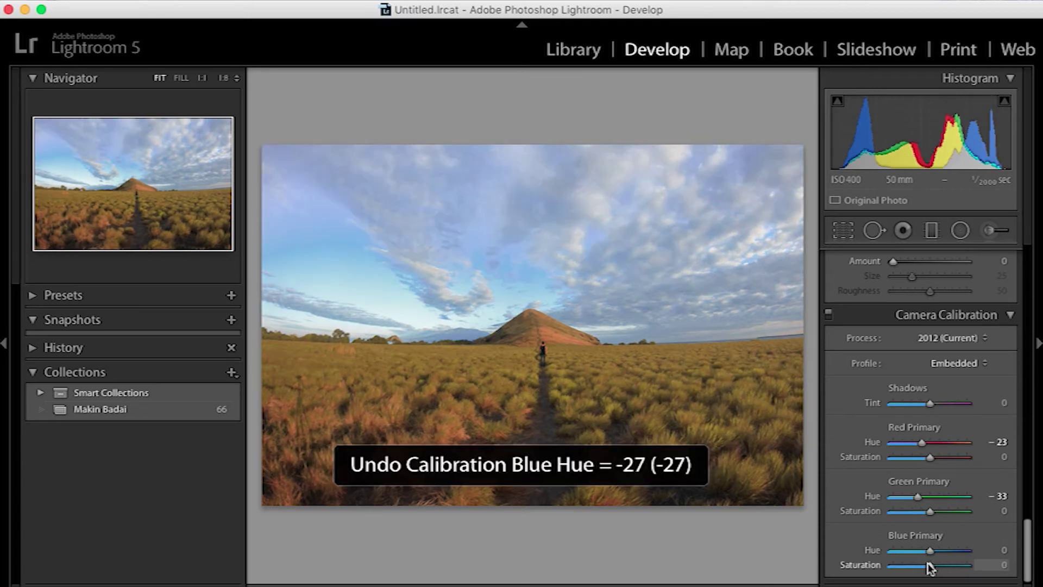
click(938, 551)
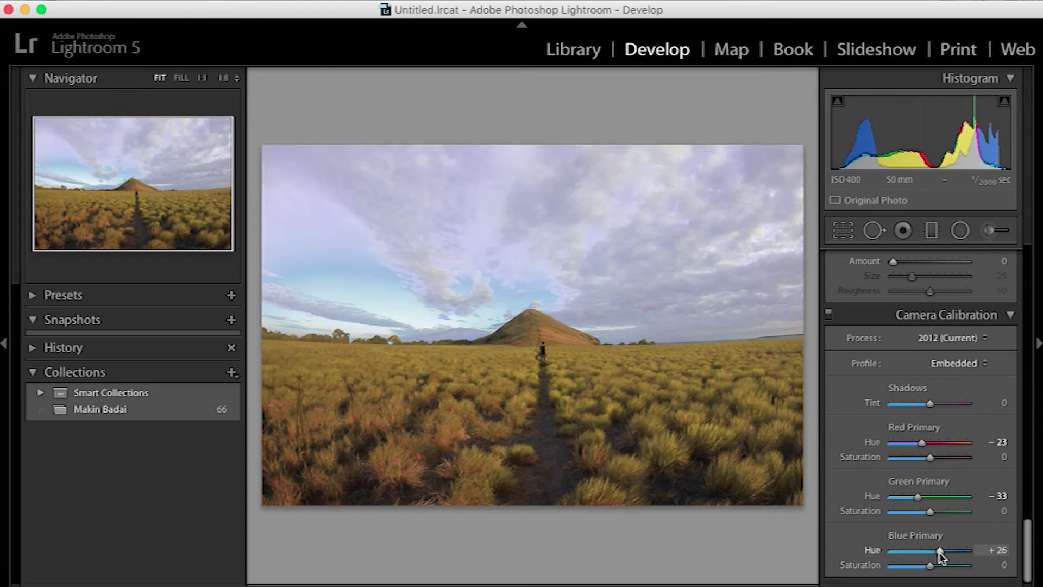
key(super+z)
Try Blue Primary saturations of +100 and −12 in the camera calibration, undoing the first
drag(929, 565, 978, 564)
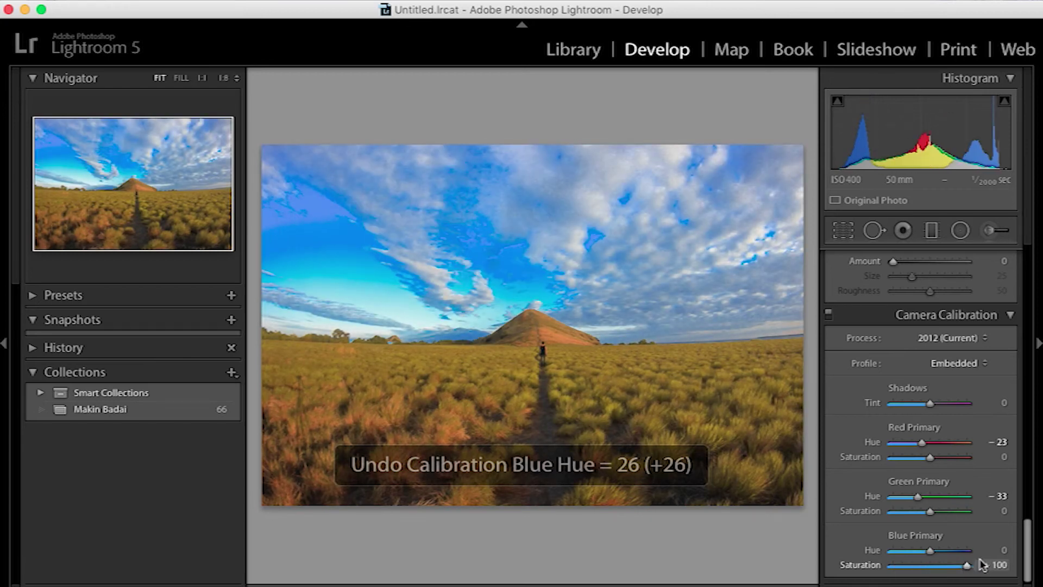
key(super+z)
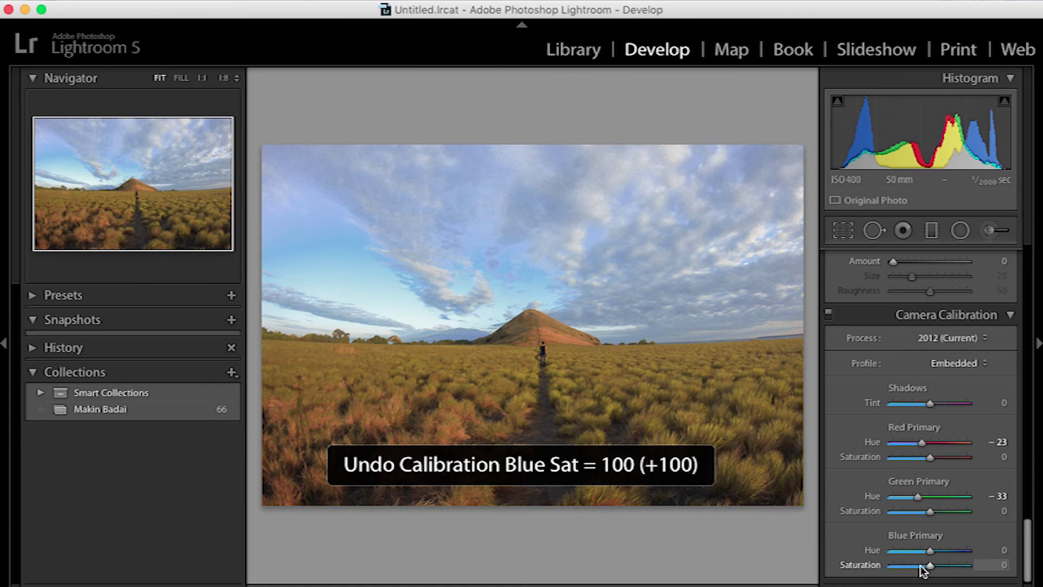
click(920, 564)
drag(920, 565, 925, 568)
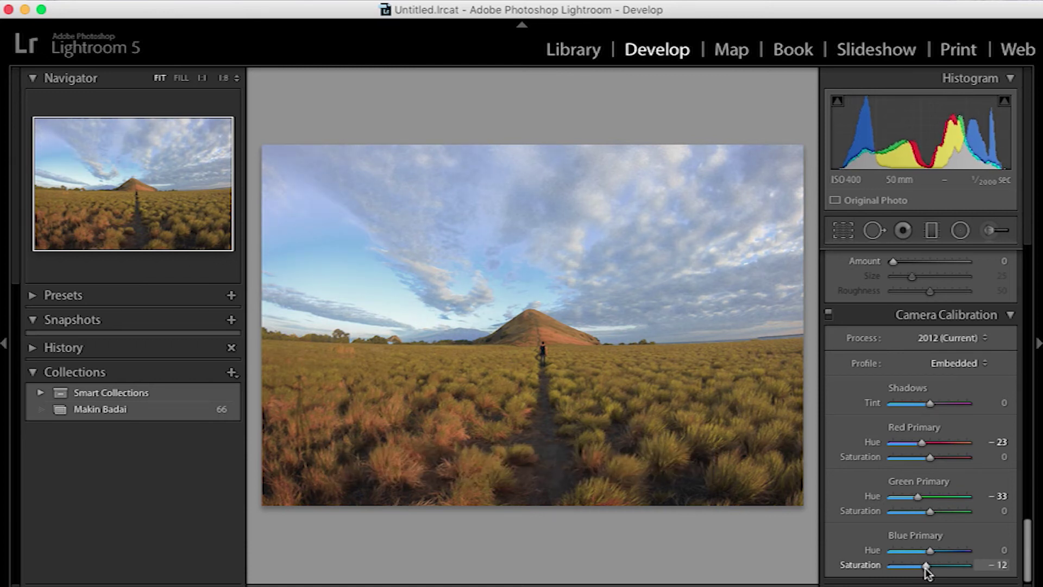
Set the Blue Primary saturation to +15 while comparing the before and after versions, and return to the single view
key(y)
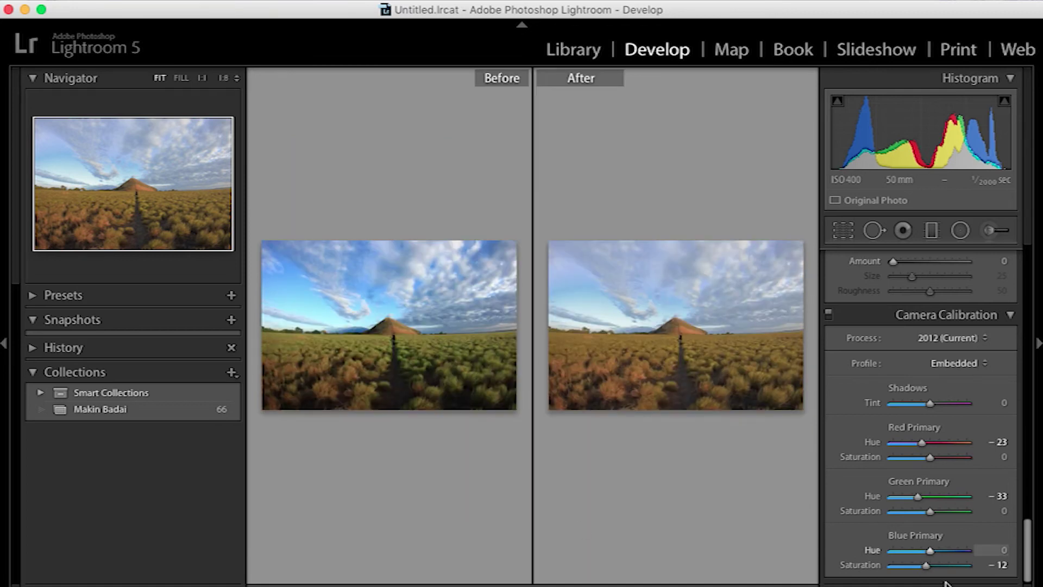
click(935, 565)
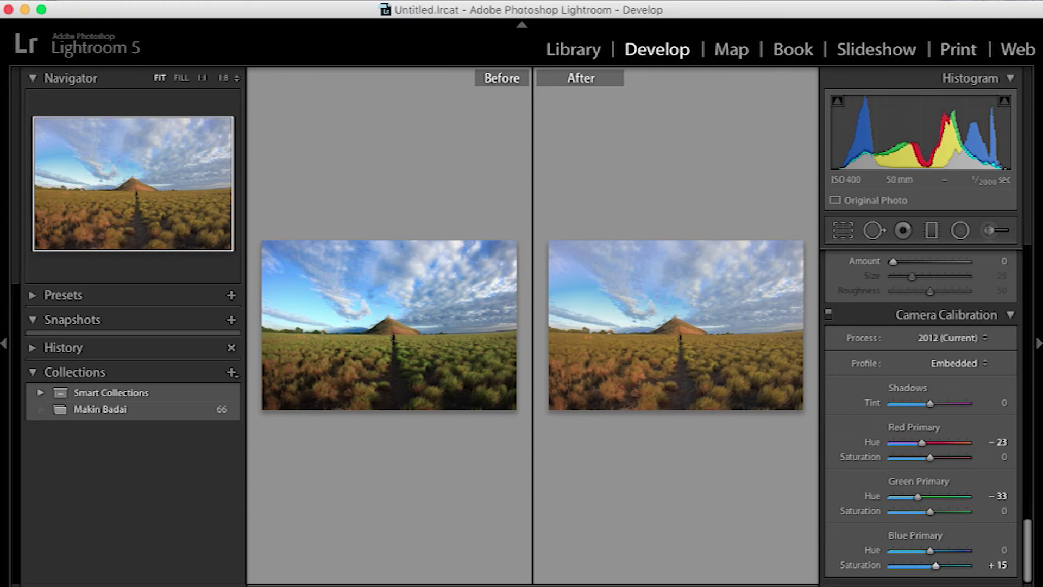
key(y)
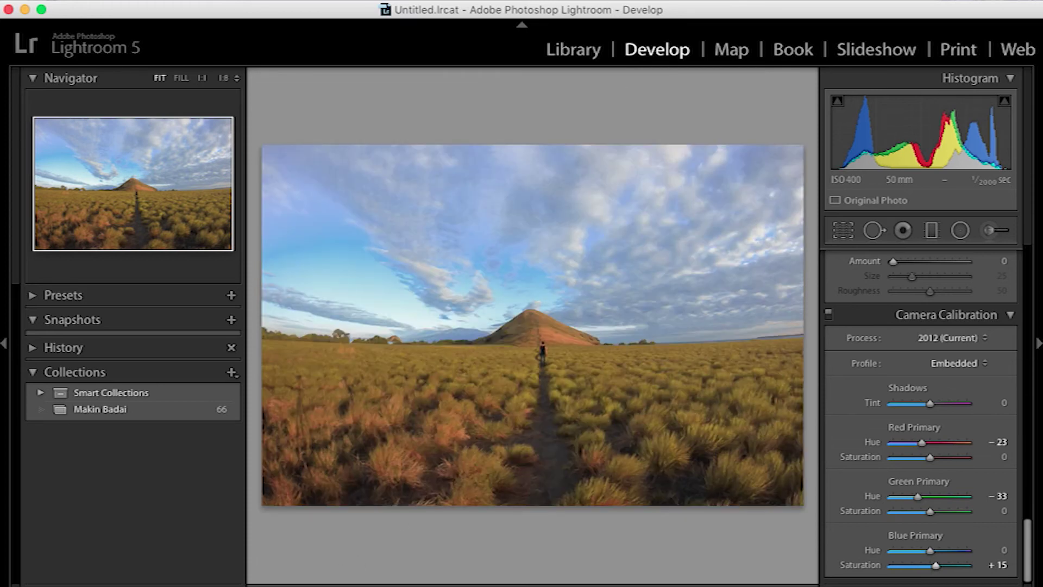
Compare the before and after versions side by side, with the photo zoomed to fill each pane
key(y)
click(680, 322)
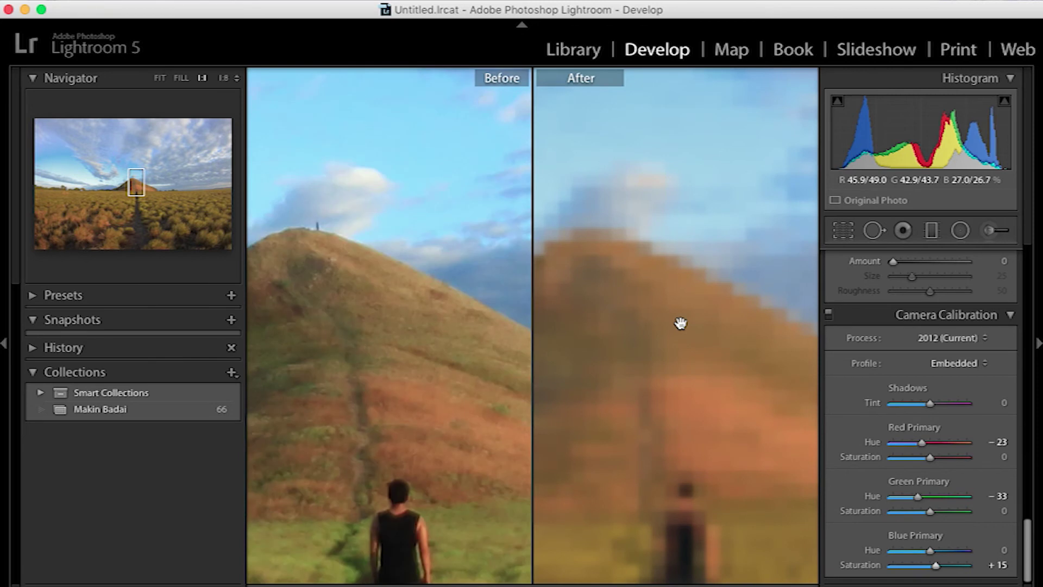
click(181, 77)
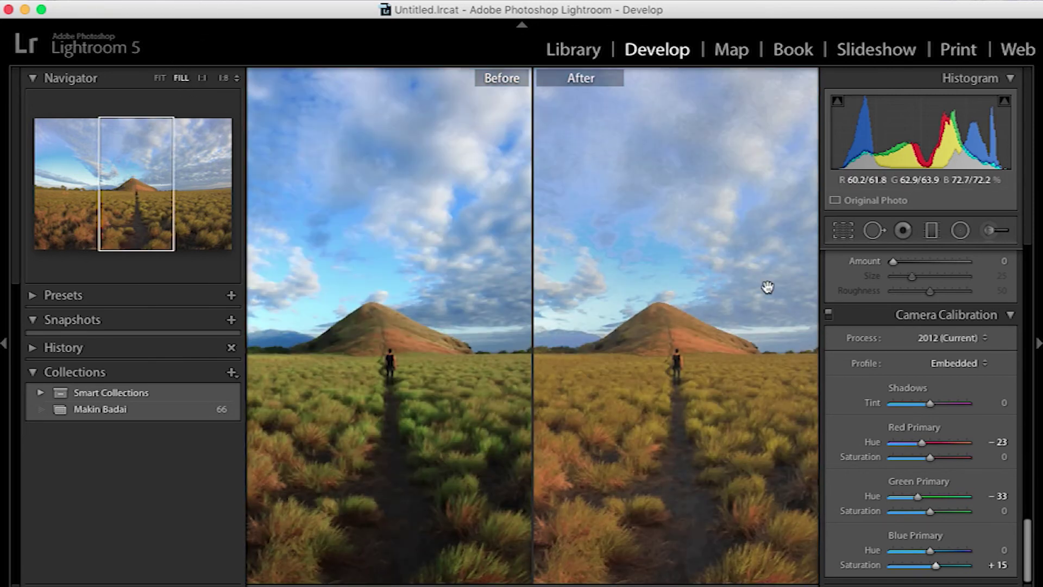
Set the vibrance to +27, try and undo a saturation of +22, and set the clarity to +17
scroll(927, 439, up, 10)
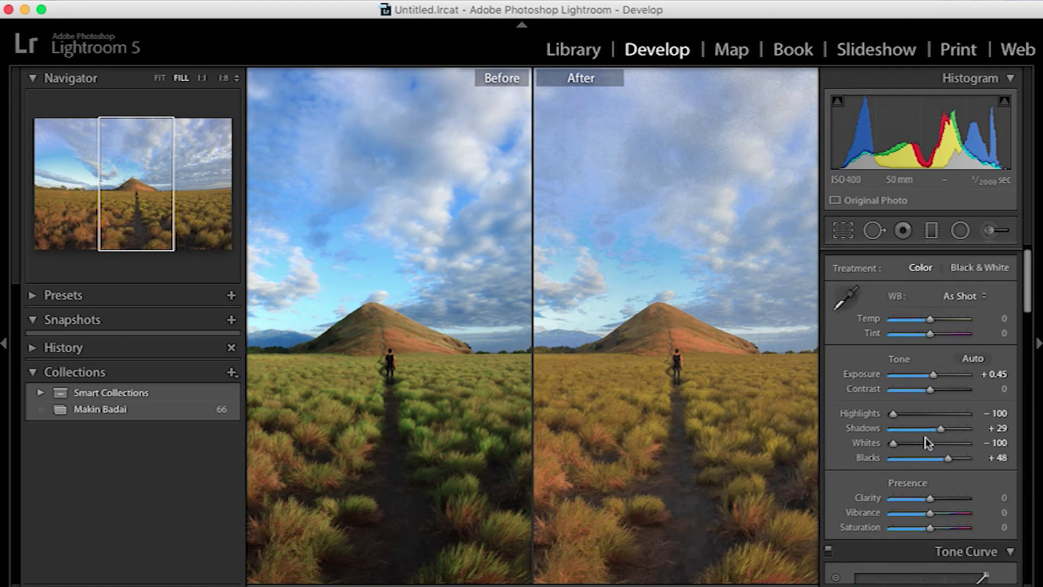
scroll(926, 443, up, 1)
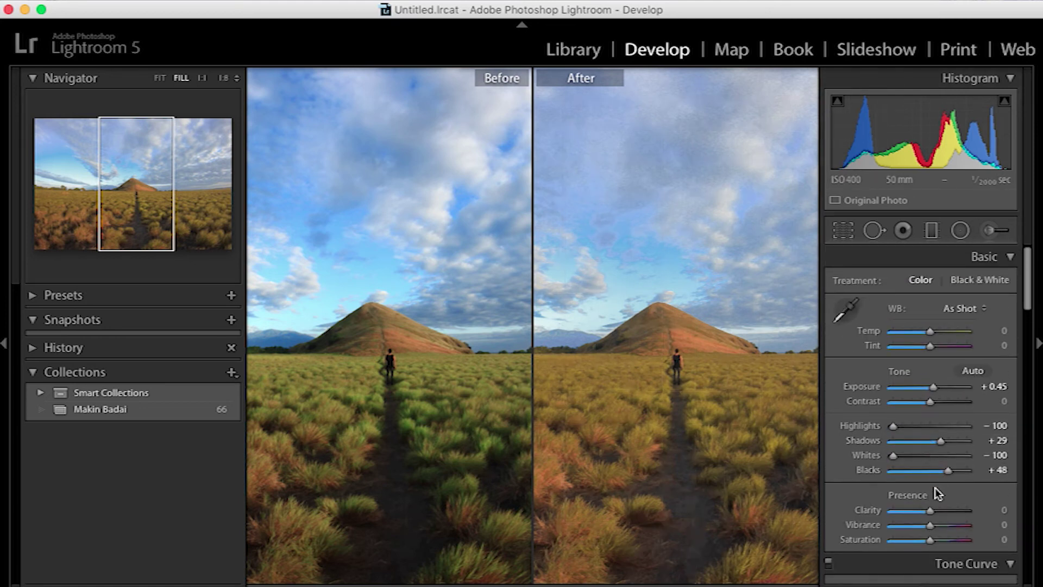
click(940, 525)
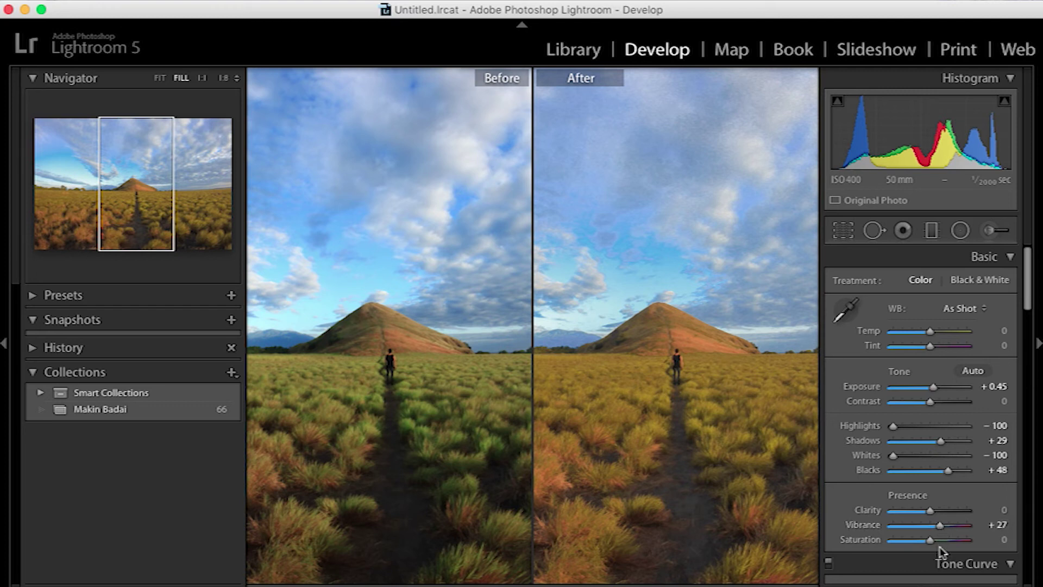
click(938, 542)
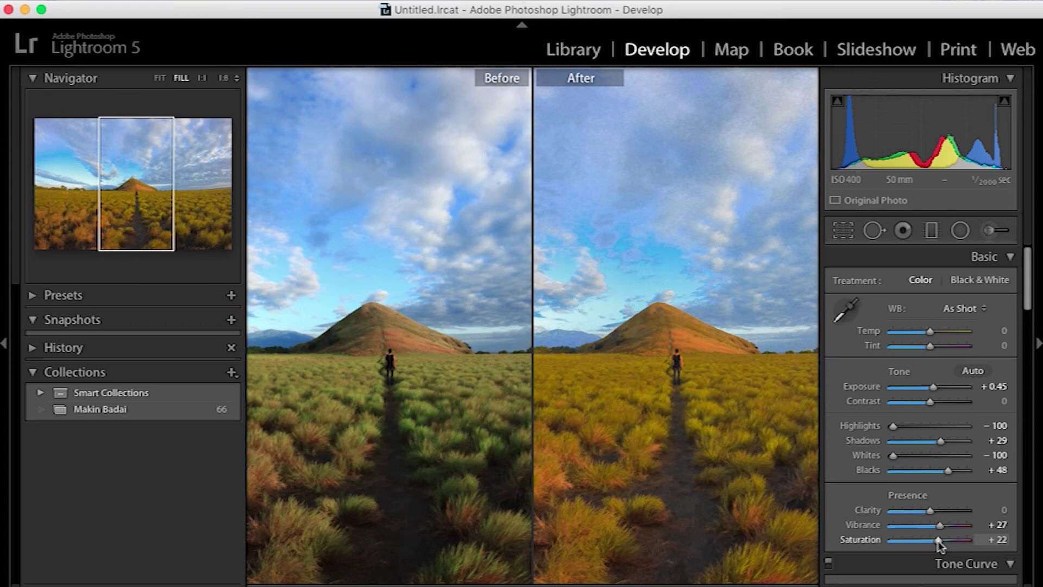
key(cmd+z)
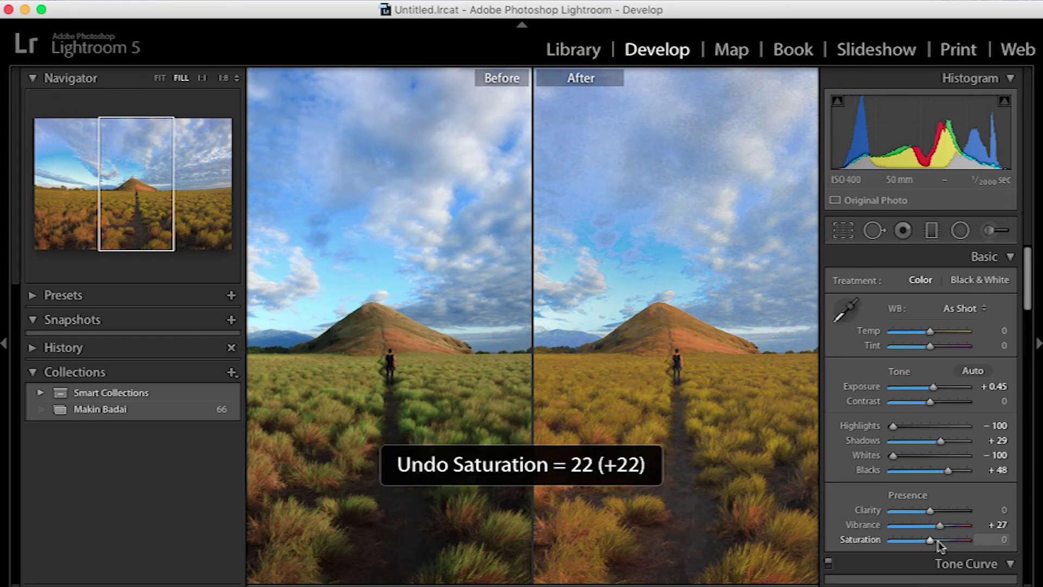
click(935, 510)
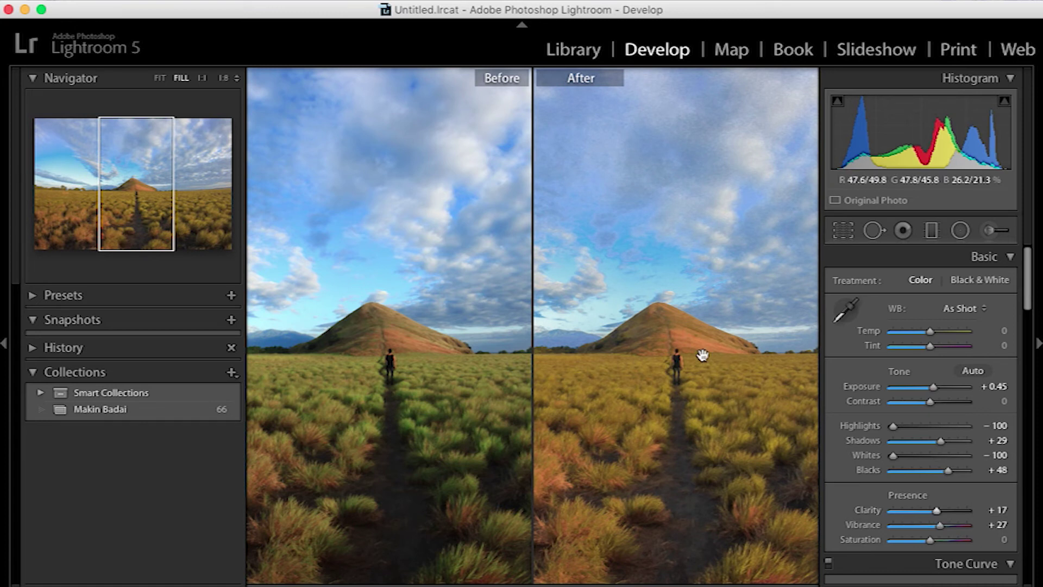
Set the luminance of the blue colour range to +24
scroll(923, 437, down, 3)
scroll(924, 439, down, 9)
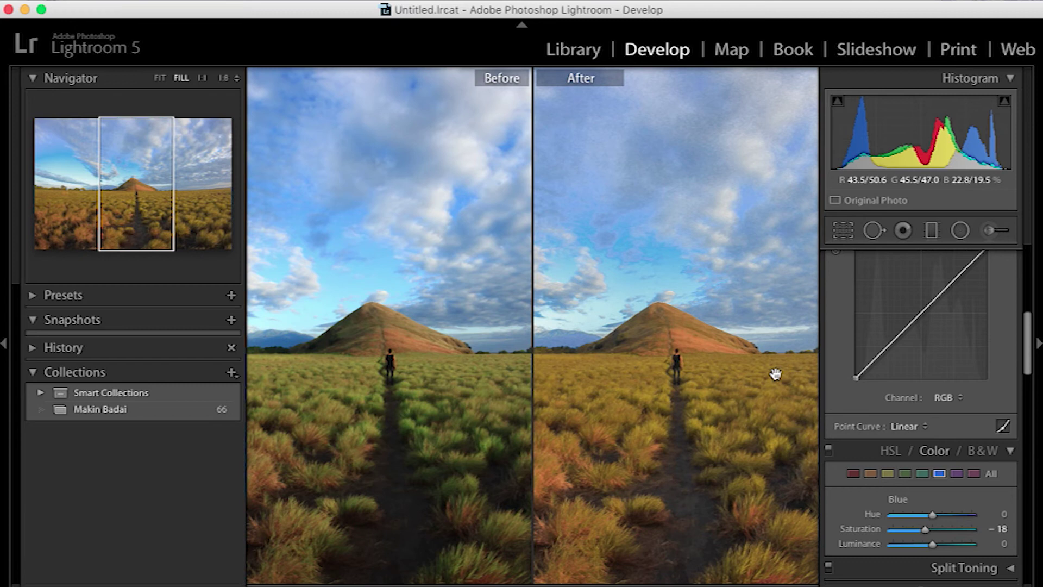
scroll(926, 514, up, 1)
scroll(926, 515, down, 1)
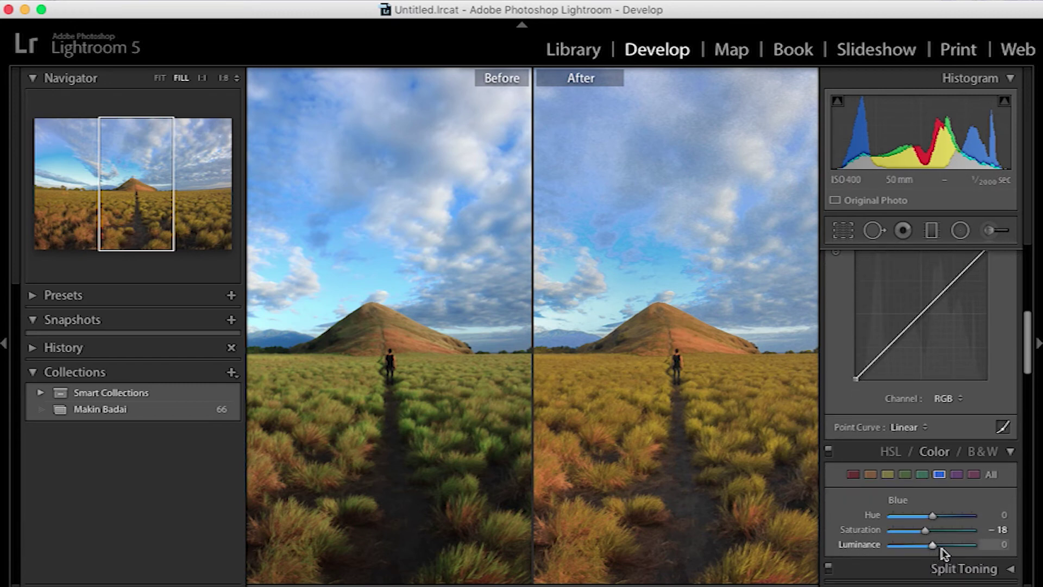
drag(940, 548, 942, 548)
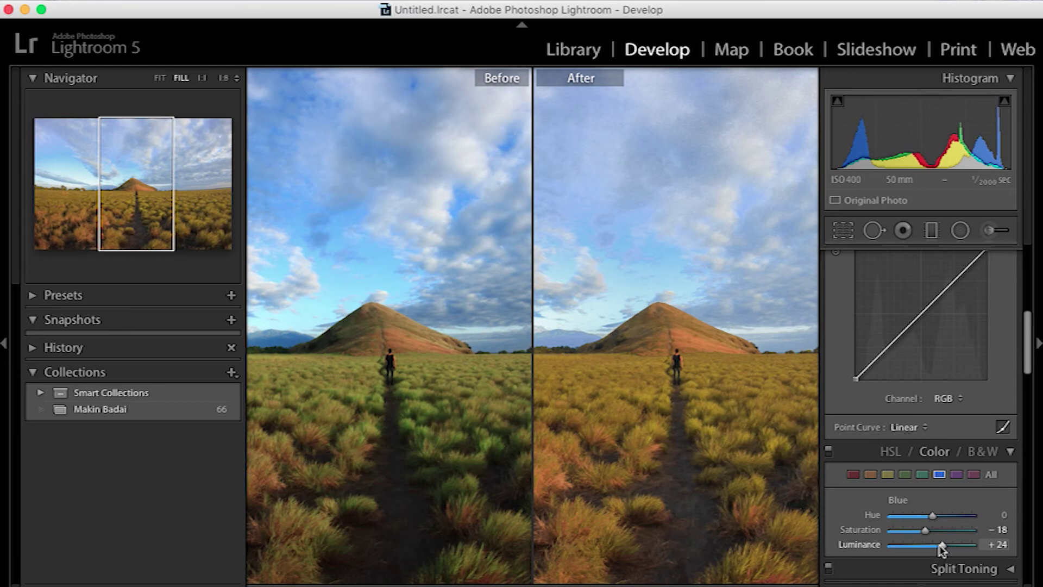
Set the aqua colour range's saturation to +100, and return to a single view with the whole photo fitted
click(922, 475)
click(921, 527)
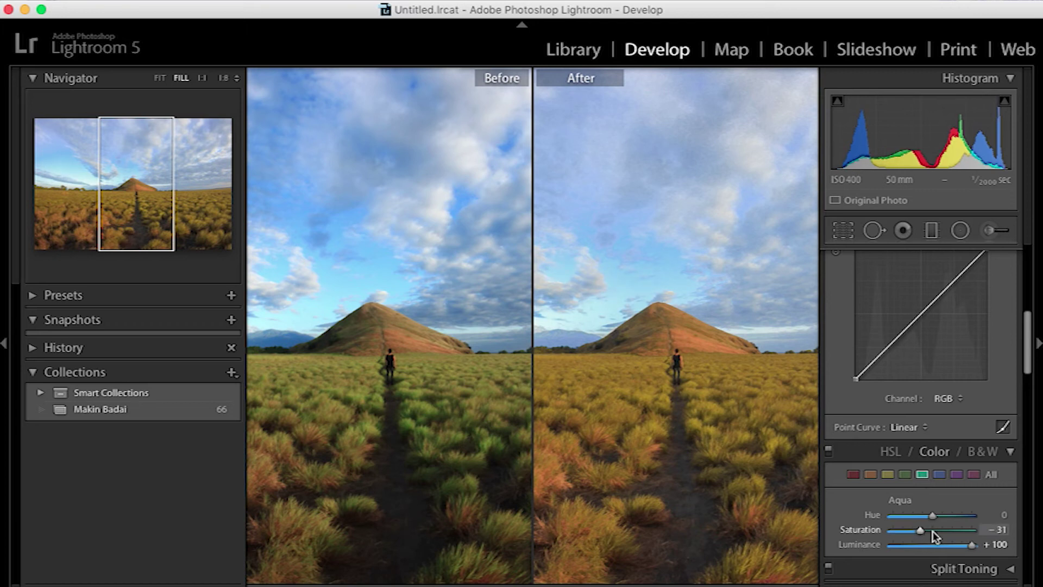
click(951, 529)
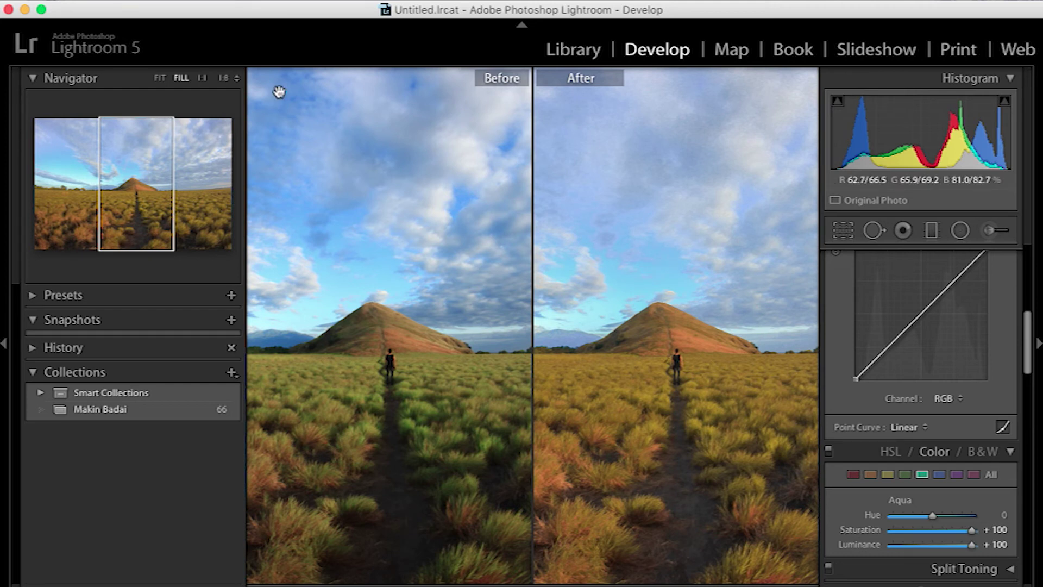
click(160, 79)
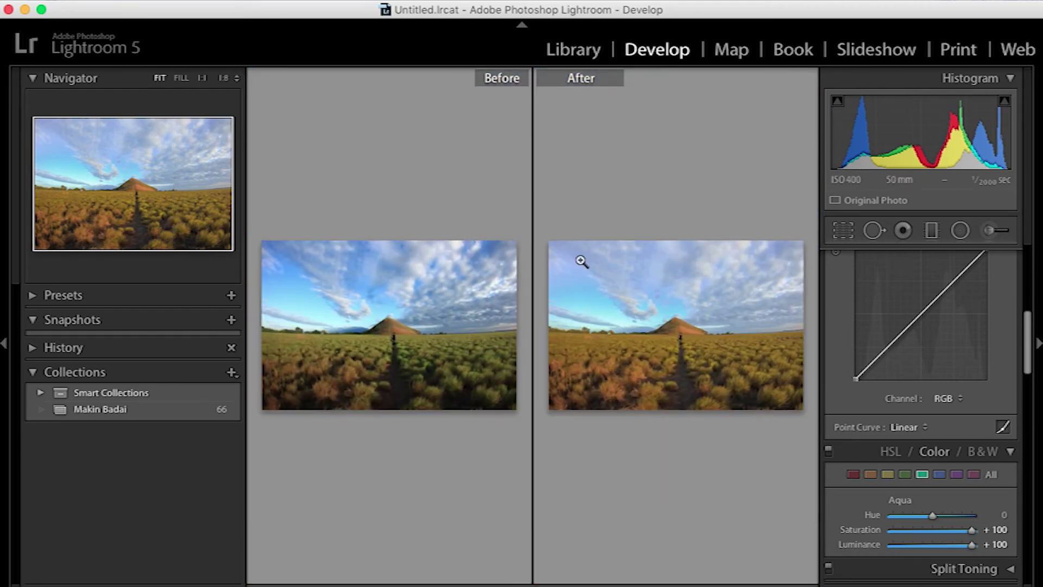
key(y)
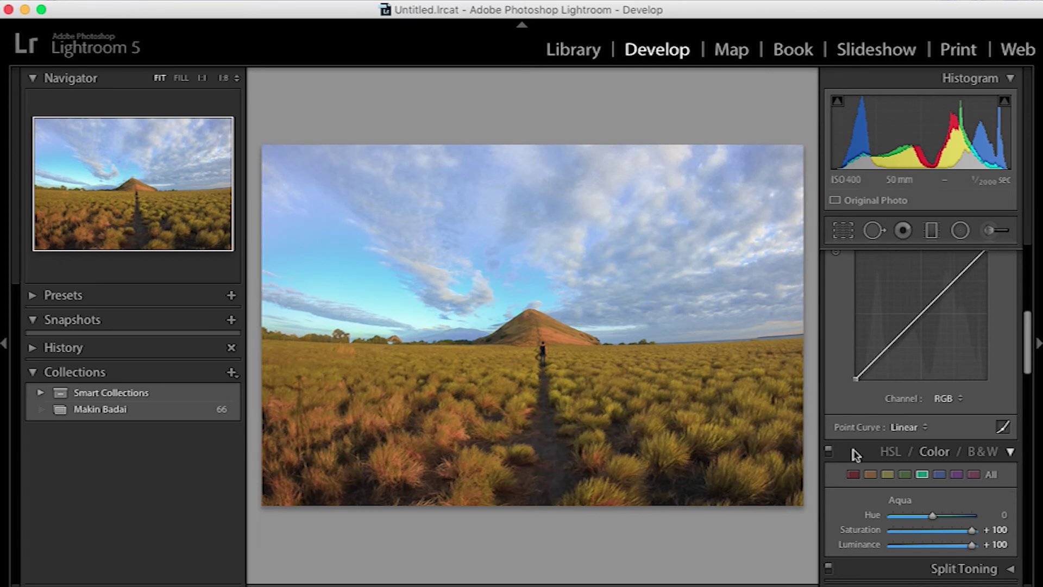
Set the luminance of the orange colour range to −27
scroll(885, 502, down, 3)
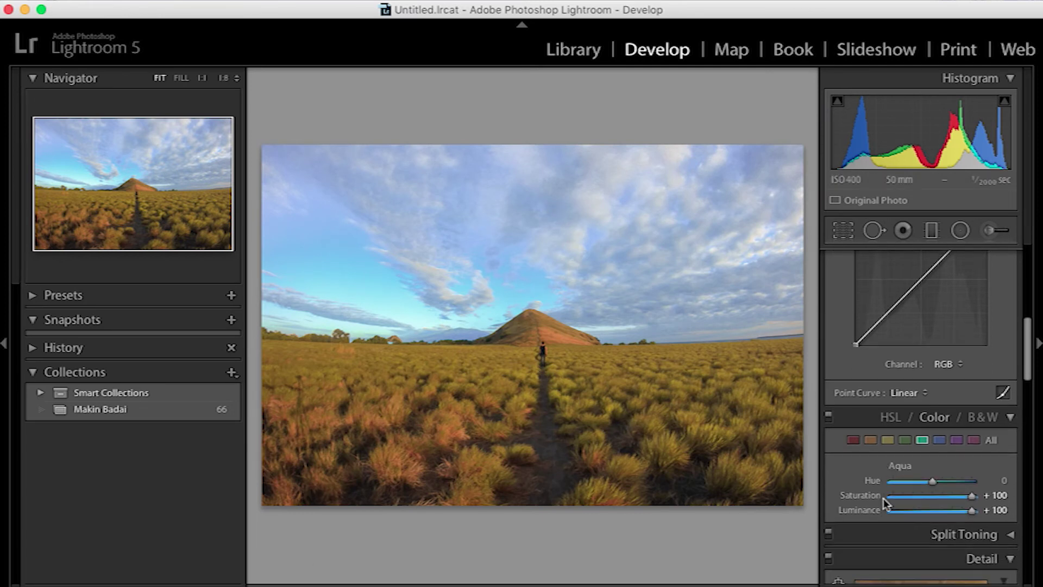
click(871, 397)
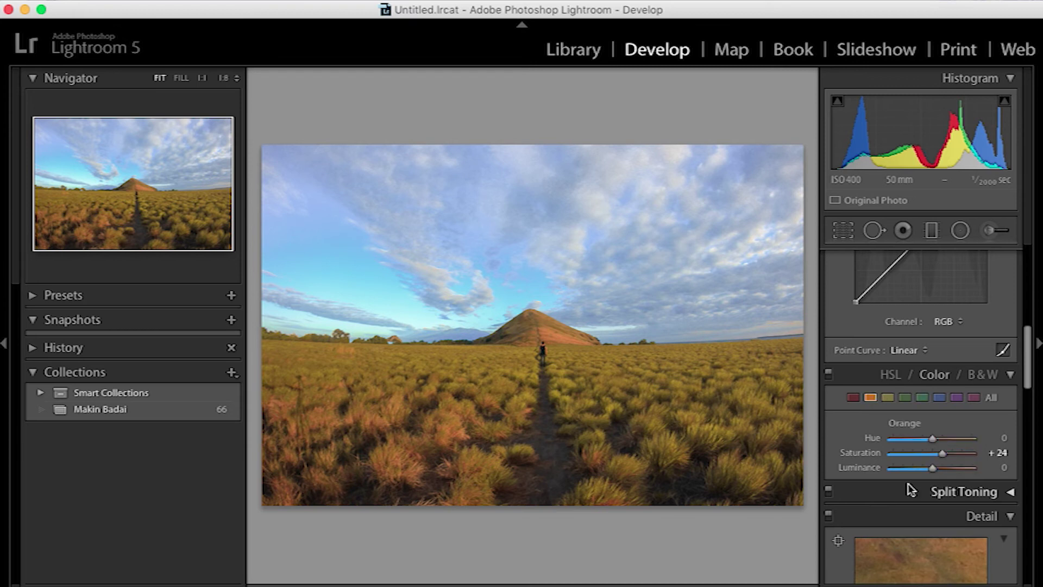
click(923, 470)
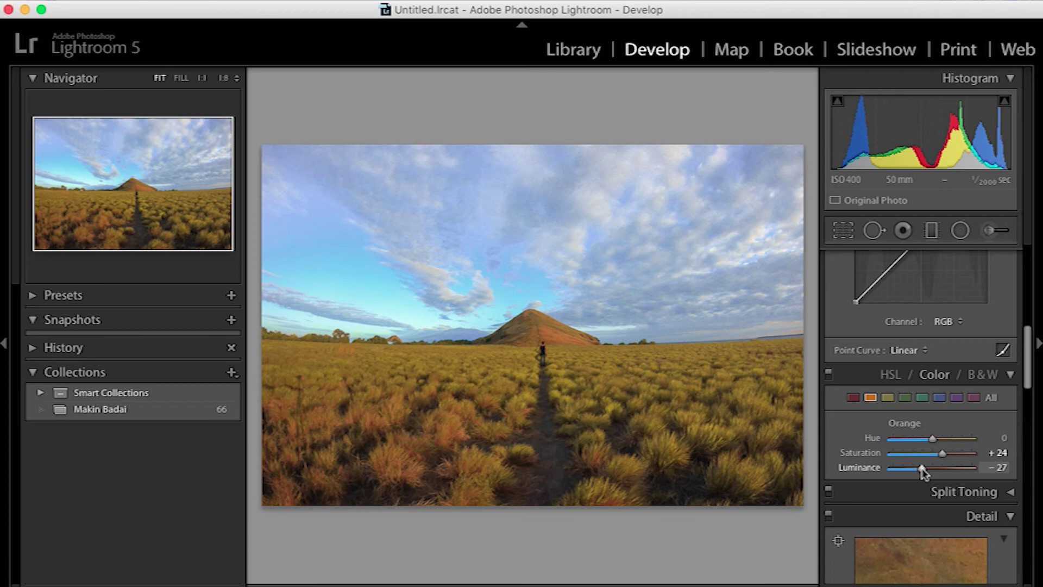
Set the blacks to +68 and the shadows to +51 in the basic tone adjustments
scroll(922, 473, up, 10)
drag(921, 472, 957, 473)
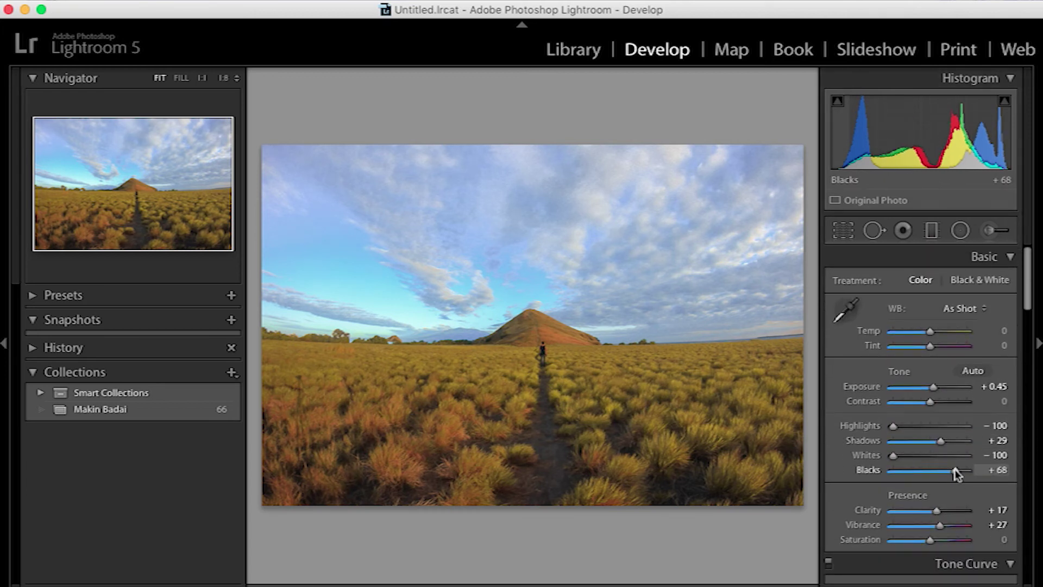
click(950, 441)
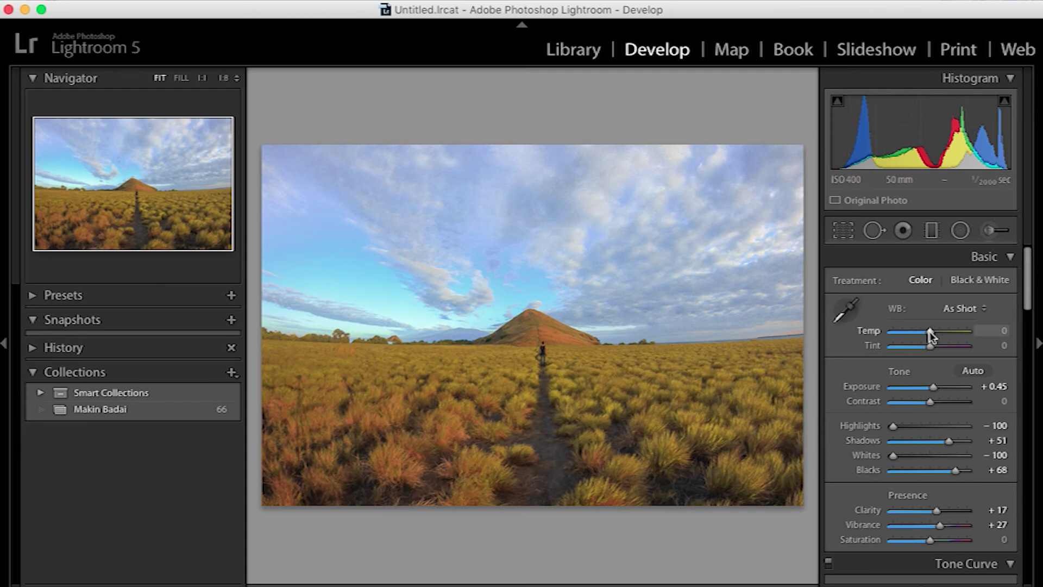
Set the white balance temperature to −5, try and undo a tint of −100, and set the tint to +12
drag(930, 336, 929, 336)
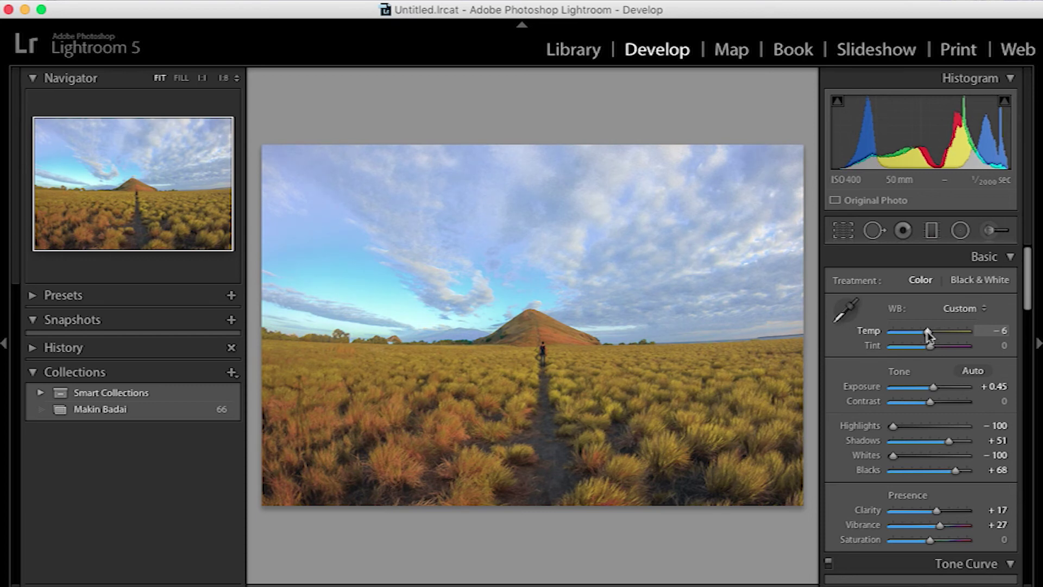
drag(928, 336, 930, 334)
drag(930, 346, 796, 349)
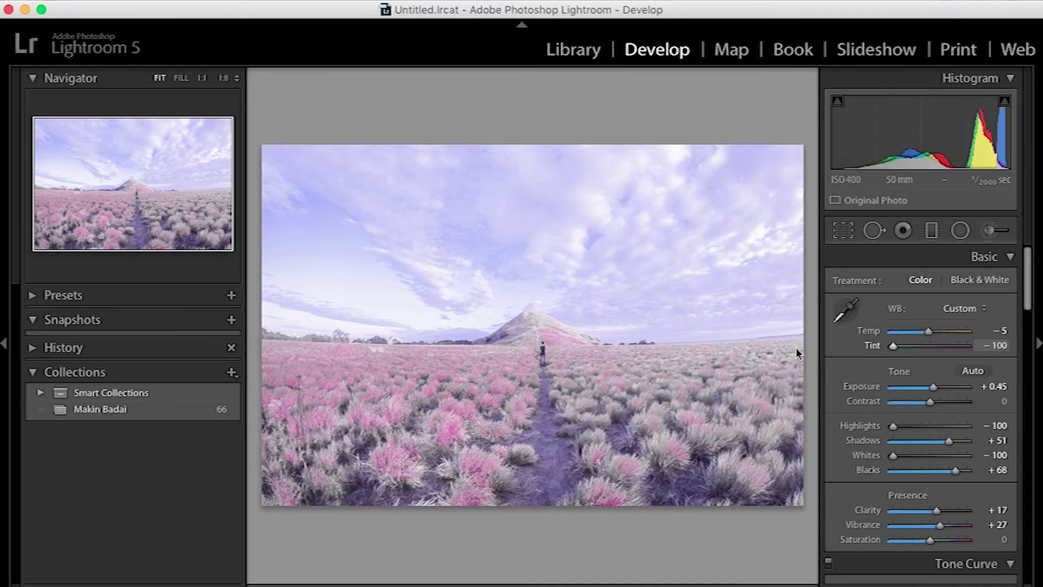
key(super+z)
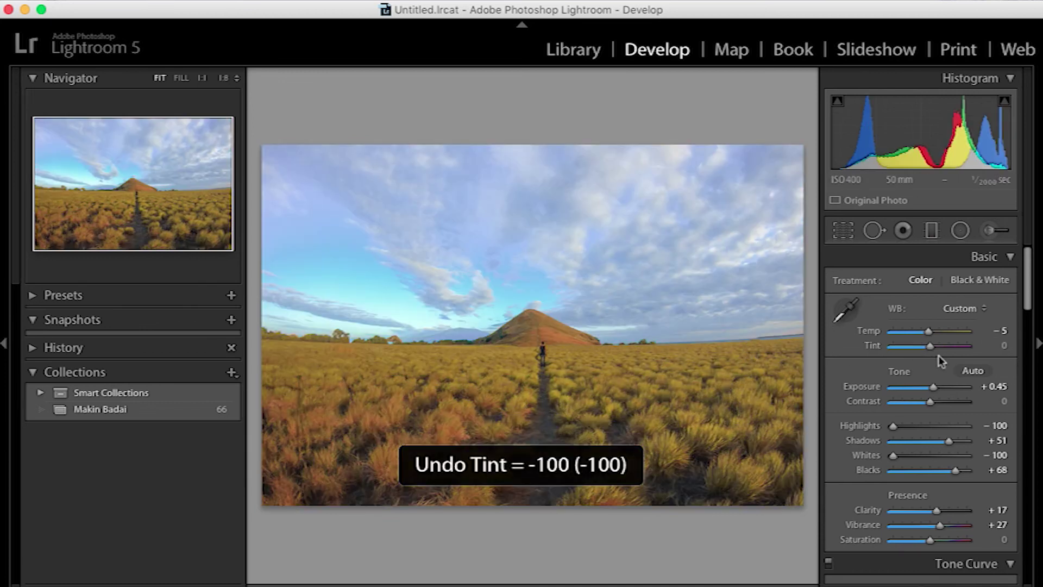
drag(932, 347, 937, 348)
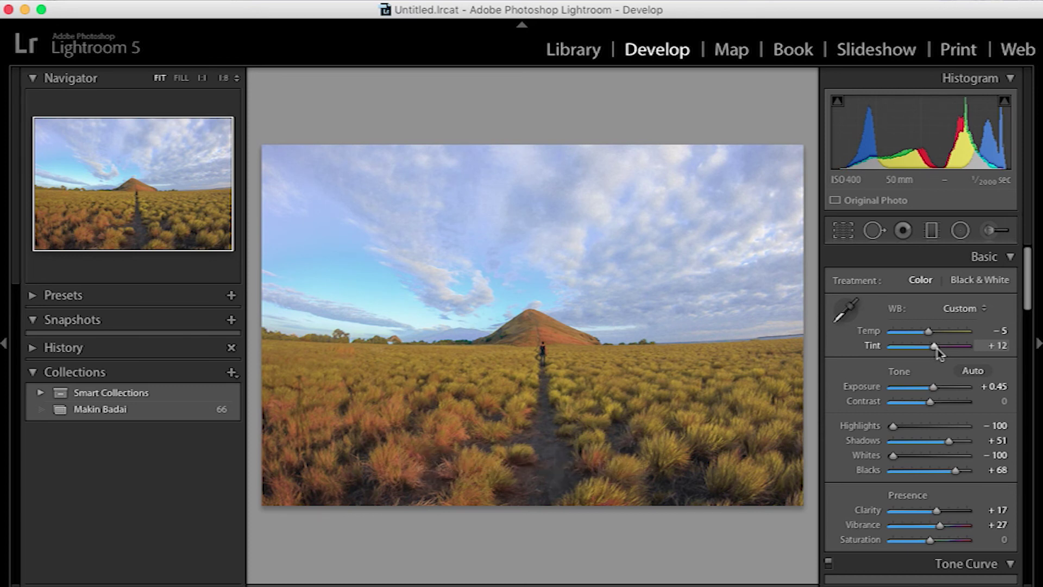
Set the red colour range's hue to +98, saturation to +100 and luminance to −100
scroll(942, 436, down, 3)
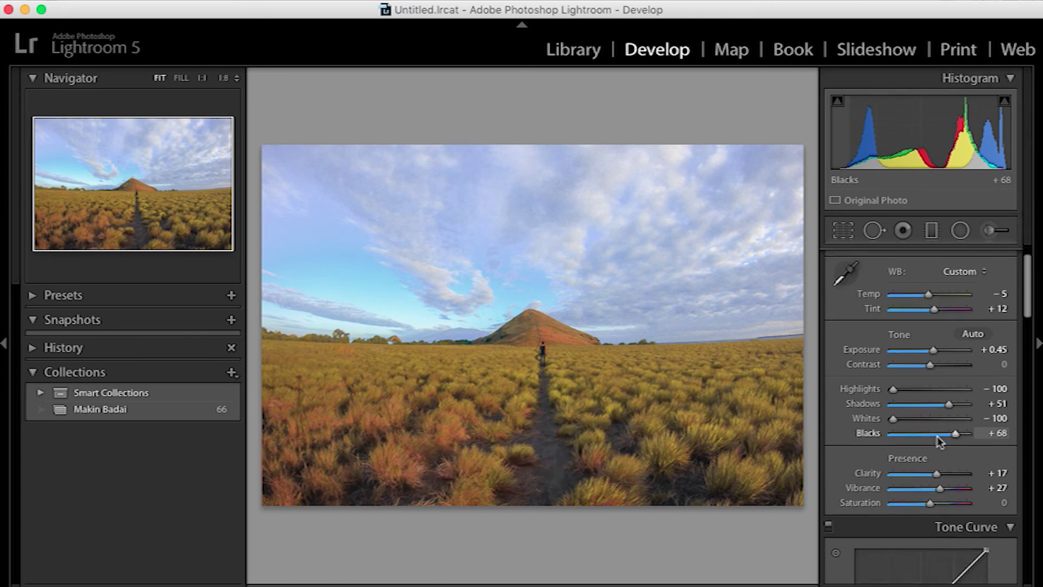
scroll(940, 440, down, 10)
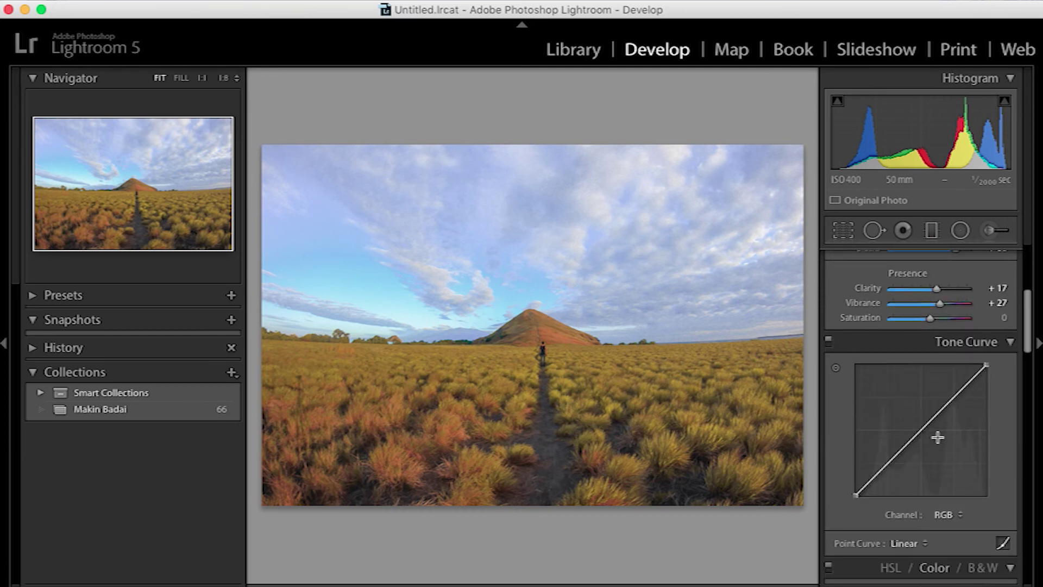
scroll(938, 439, down, 6)
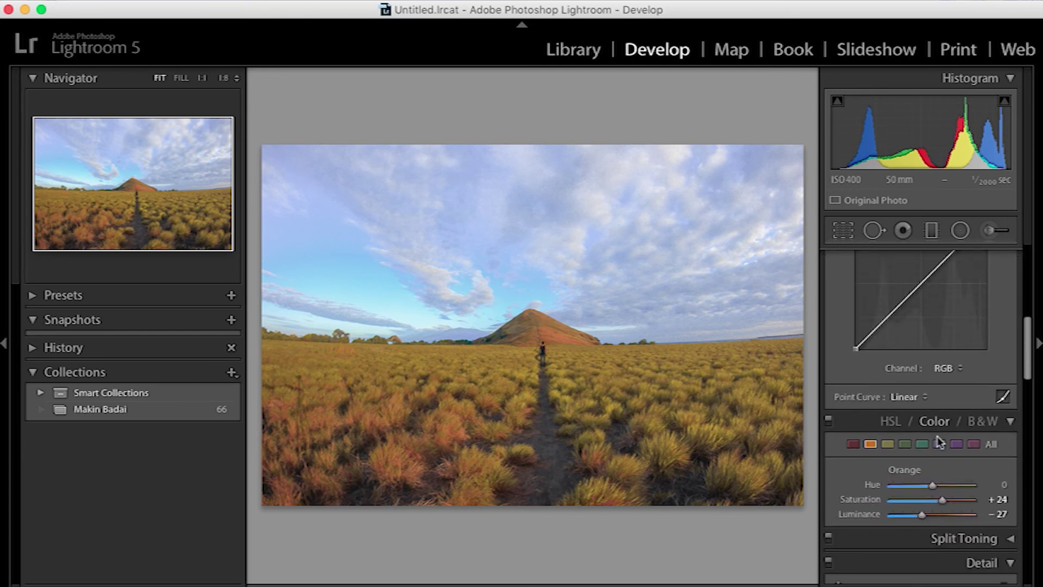
scroll(940, 441, down, 2)
scroll(939, 441, down, 2)
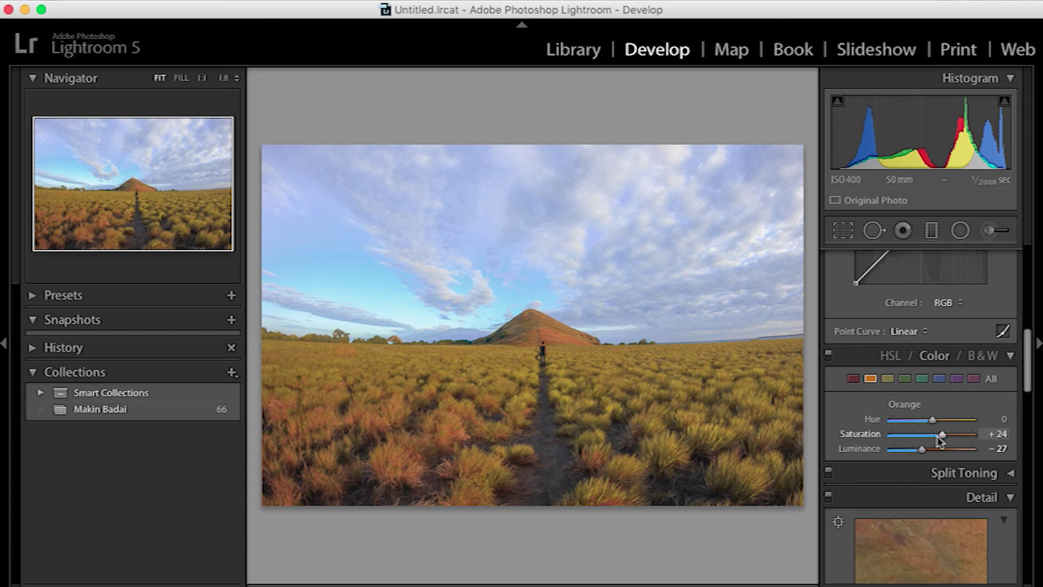
scroll(940, 441, down, 4)
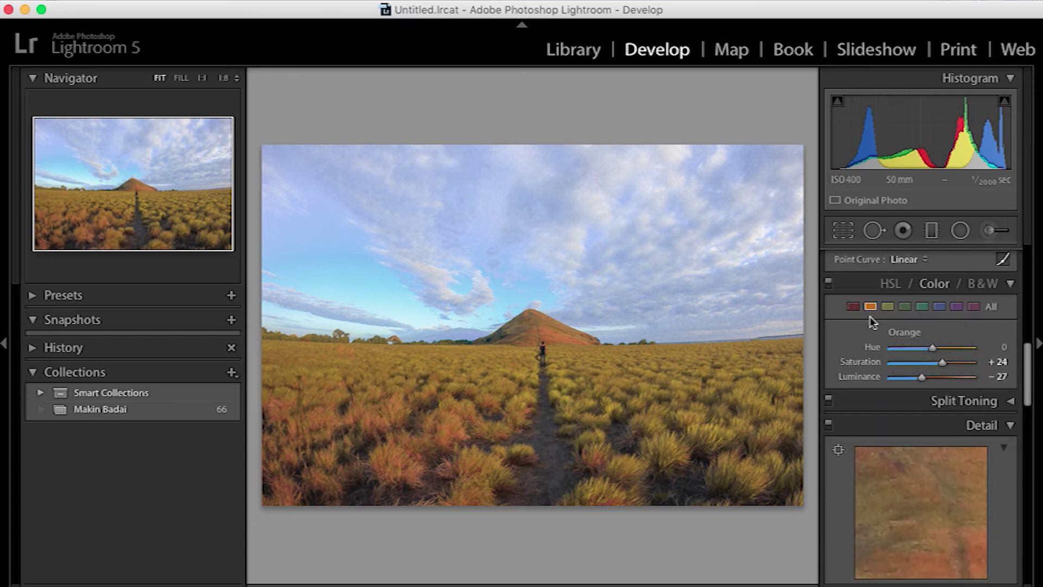
click(852, 306)
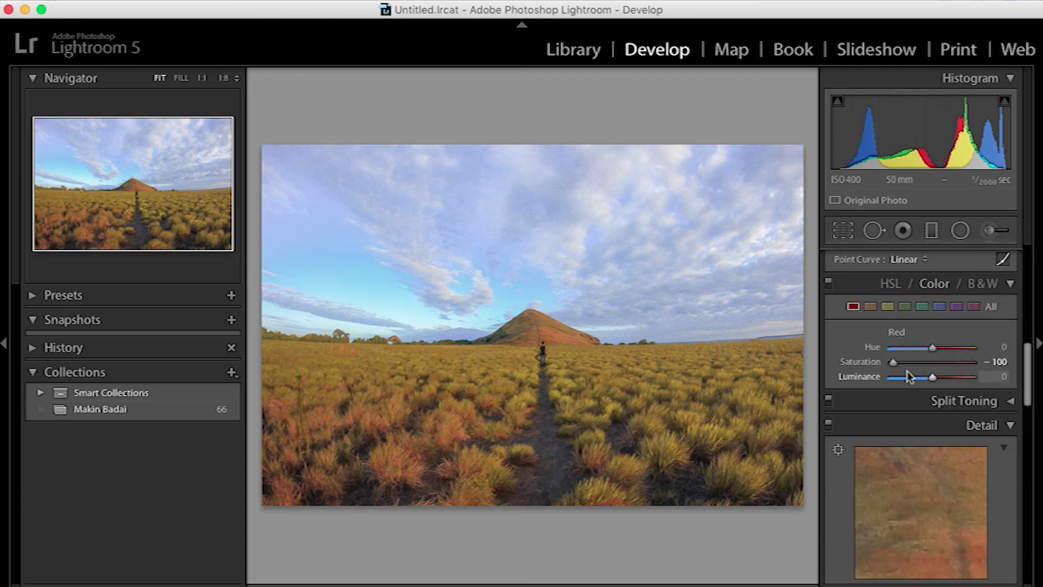
click(943, 350)
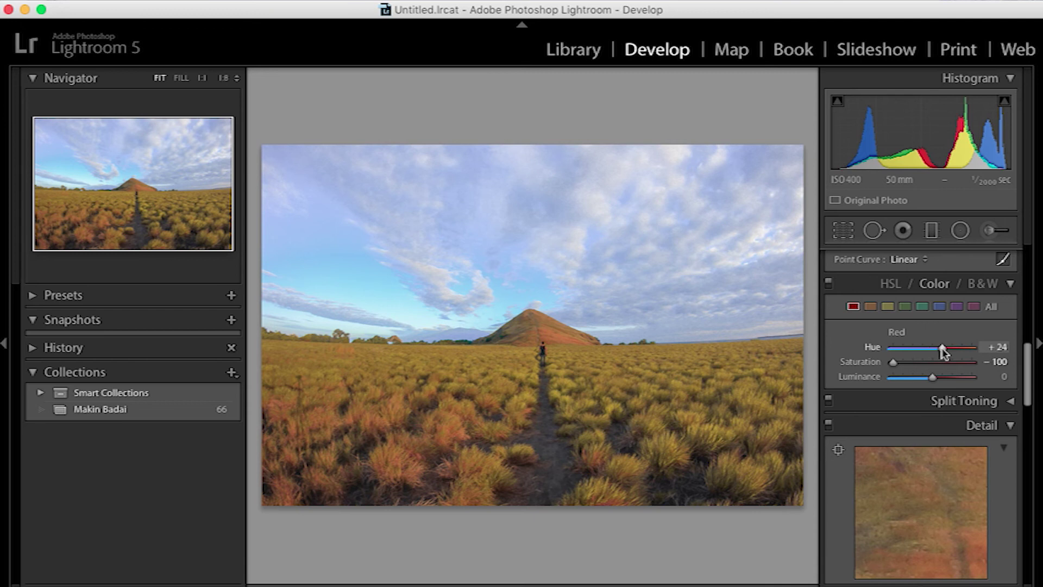
click(971, 350)
click(942, 362)
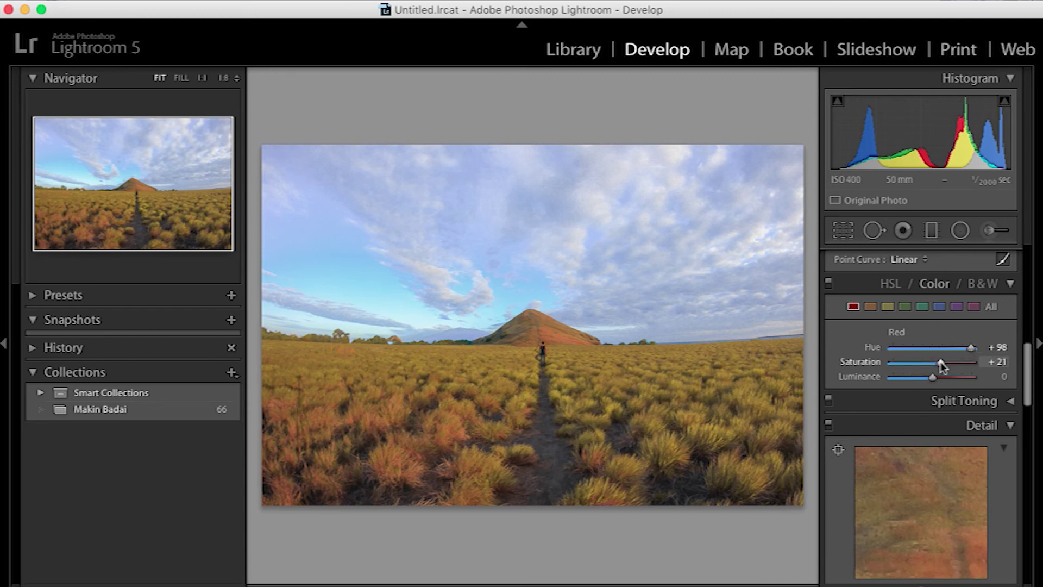
click(973, 363)
click(892, 377)
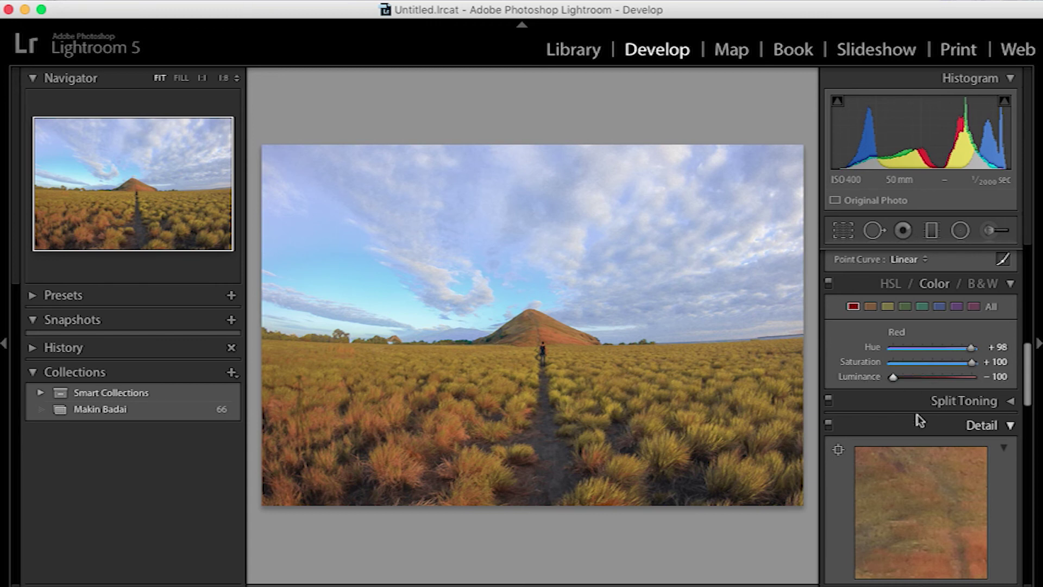
Try the camera calibration's shadows tint at both extremes, +100 and −100, and set it to −100
scroll(919, 419, down, 10)
scroll(919, 419, down, 4)
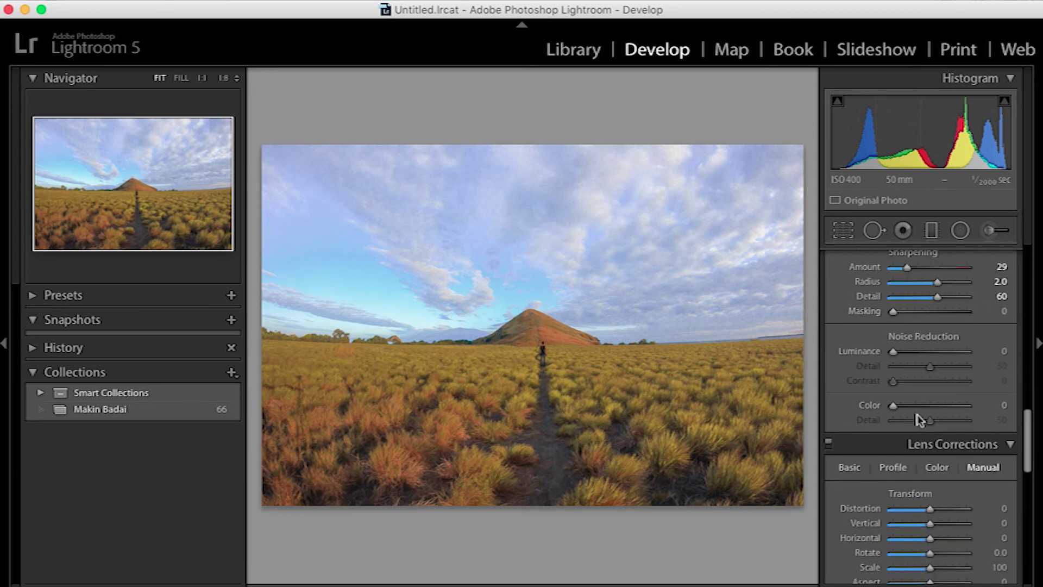
scroll(919, 418, down, 9)
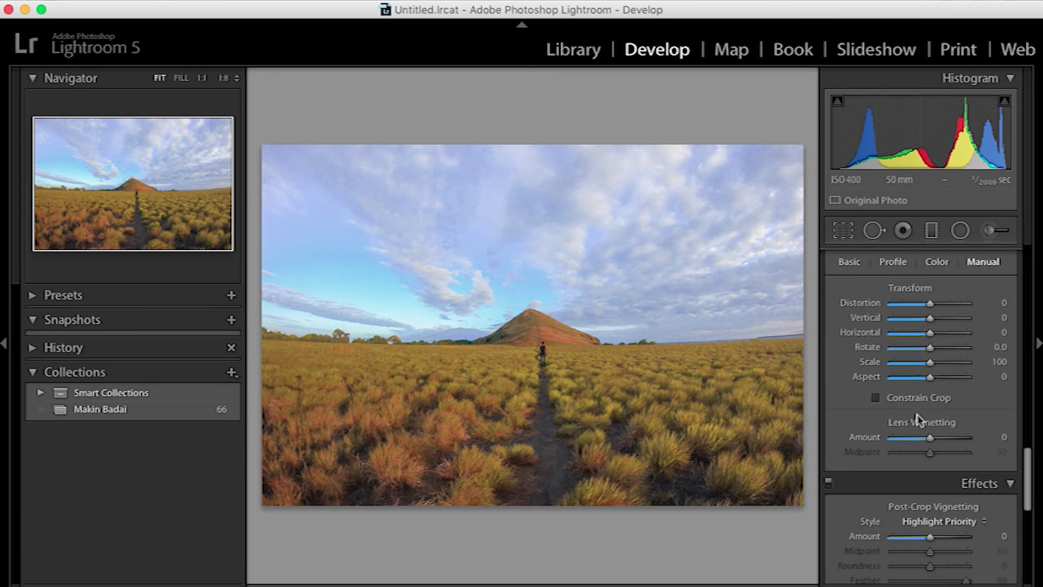
scroll(917, 418, down, 10)
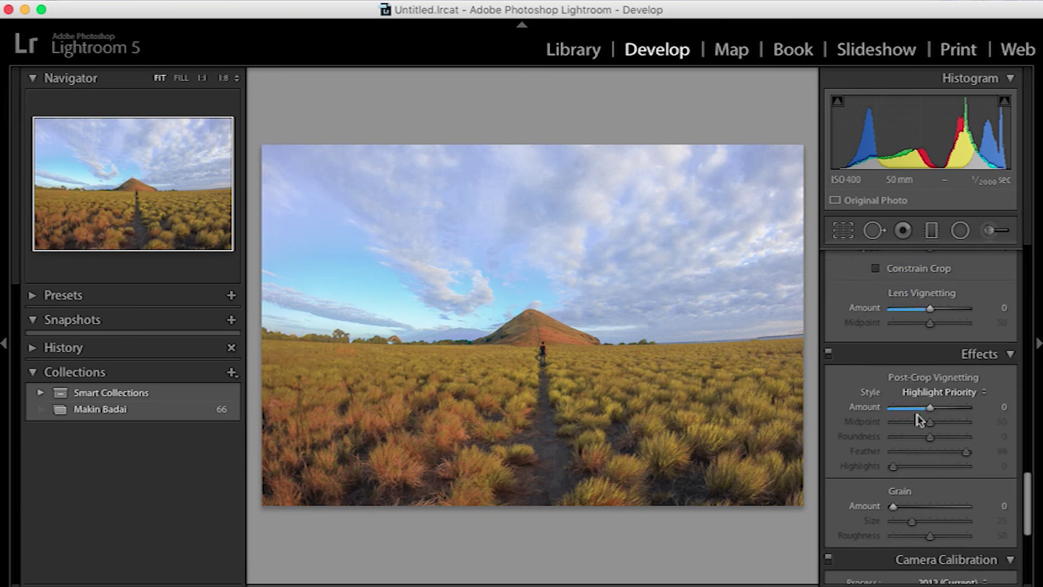
scroll(916, 419, down, 3)
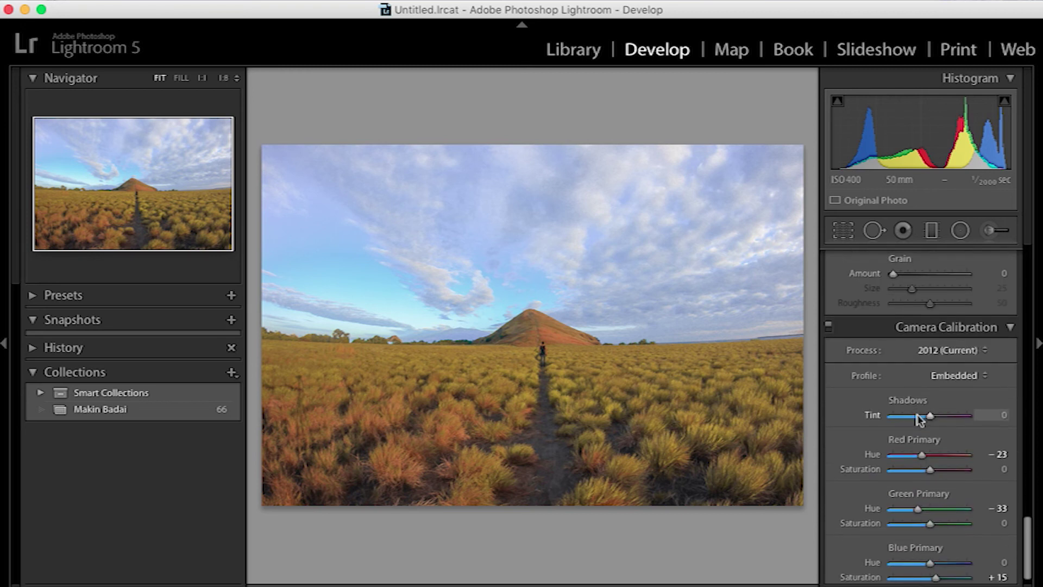
scroll(919, 419, down, 1)
click(893, 404)
click(968, 404)
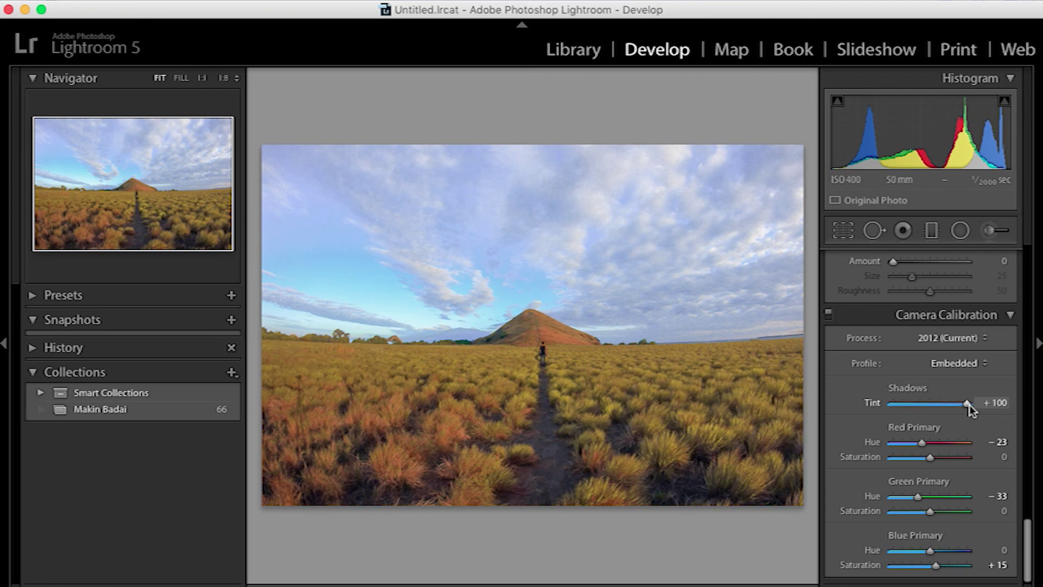
click(892, 404)
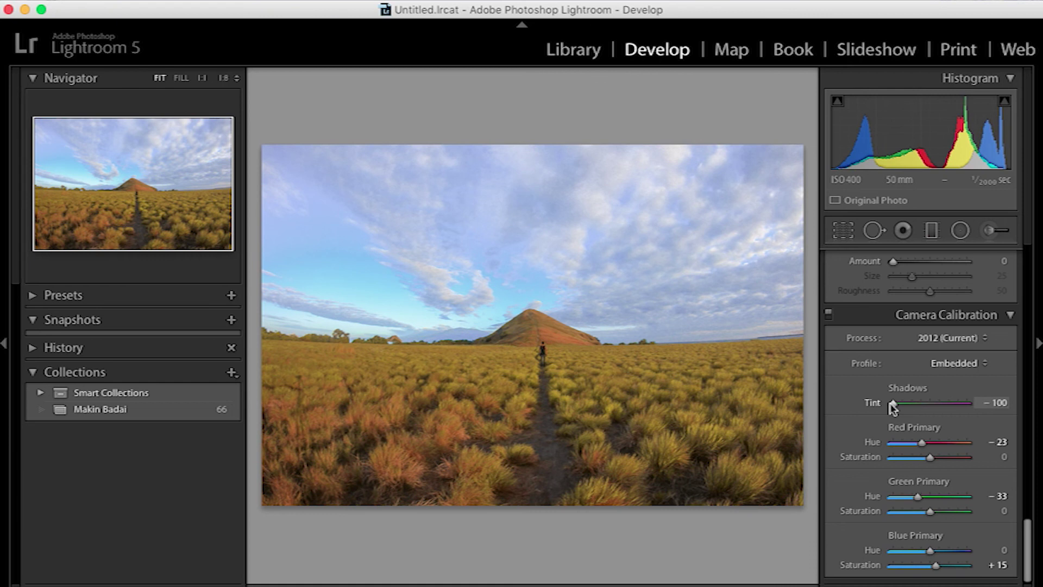
click(969, 405)
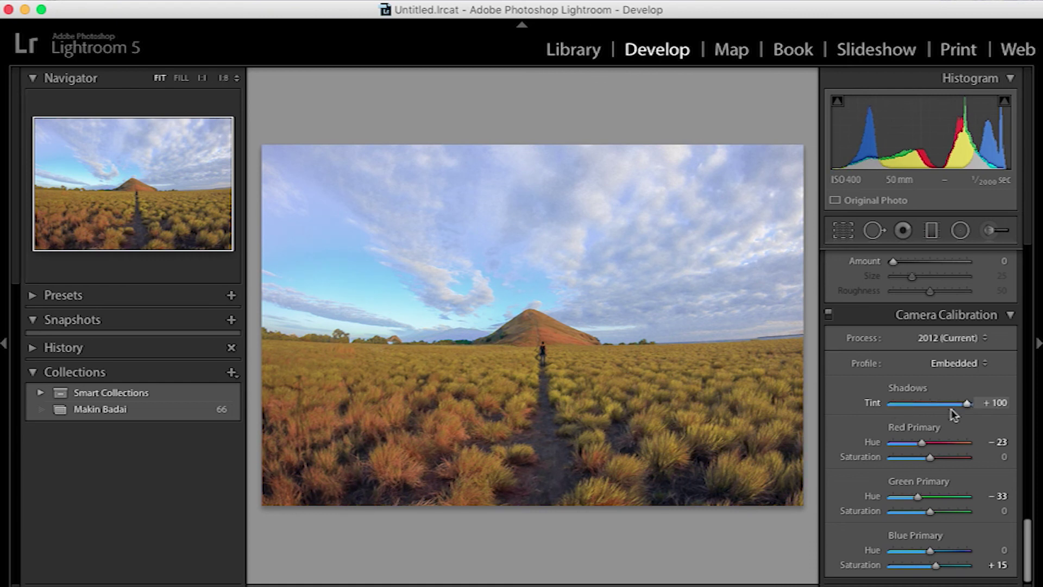
click(889, 404)
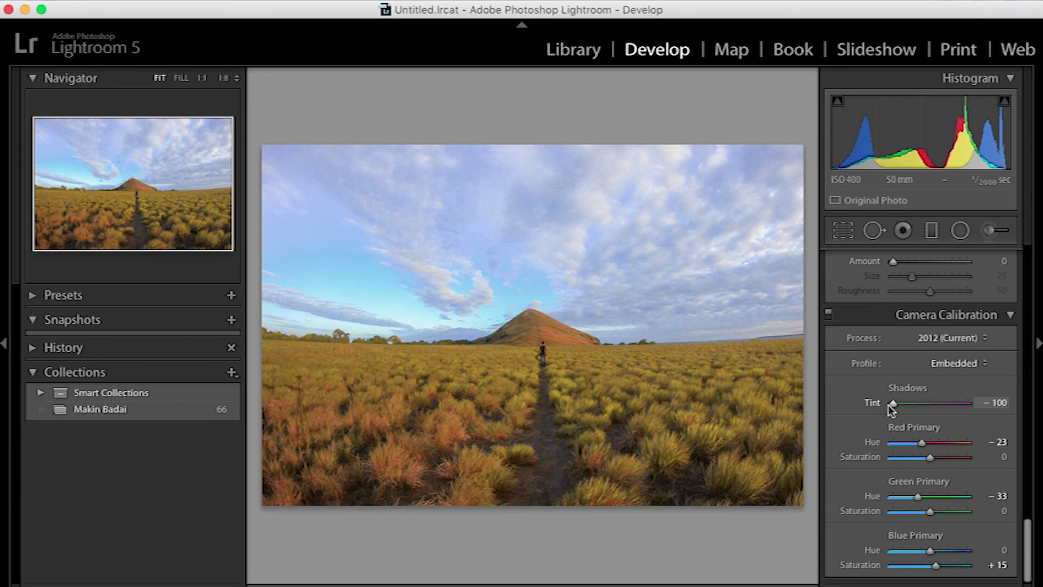
Try and undo a red primary saturation of +25 in the camera calibration, and set it to −20
drag(922, 460, 938, 456)
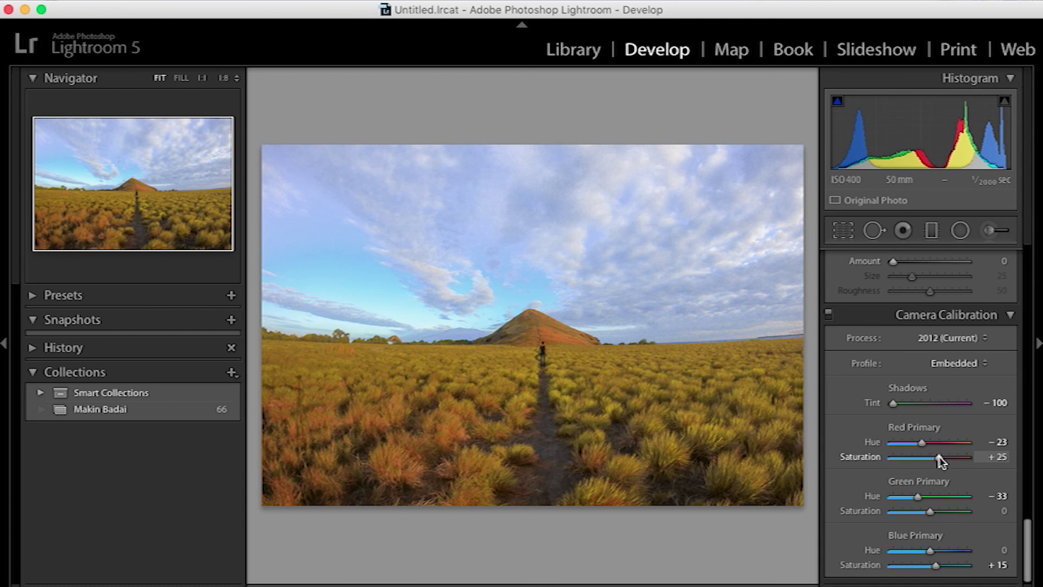
key(super+z)
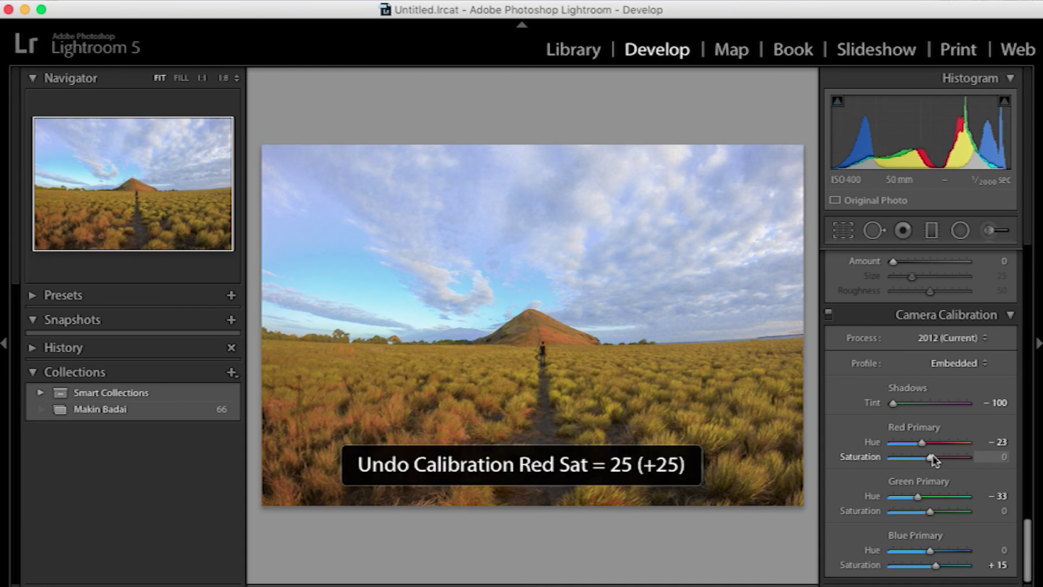
click(921, 457)
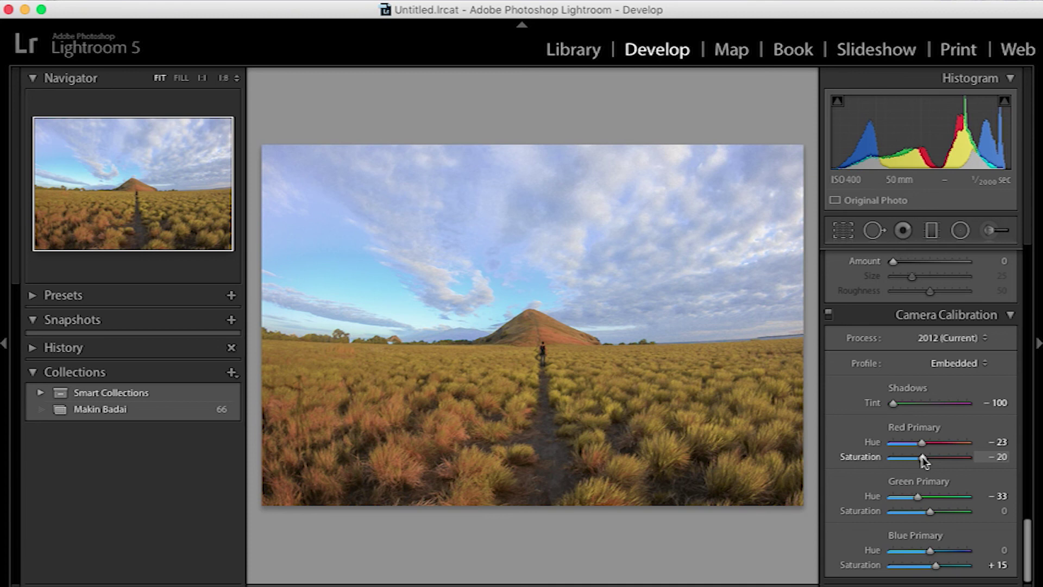
Compare the photo before and after editing side by side, and return to the single view
scroll(923, 461, up, 5)
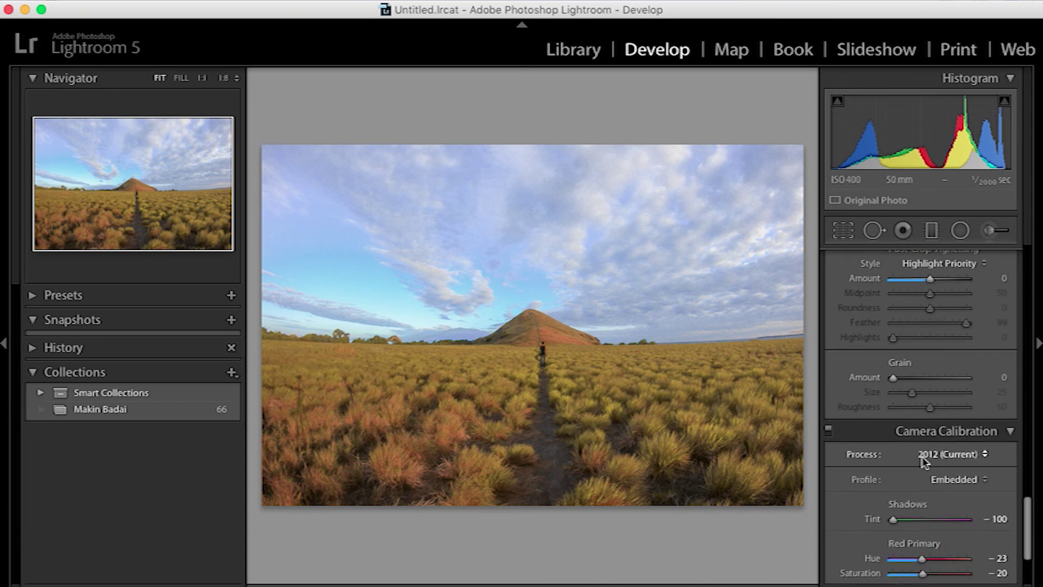
scroll(924, 461, up, 6)
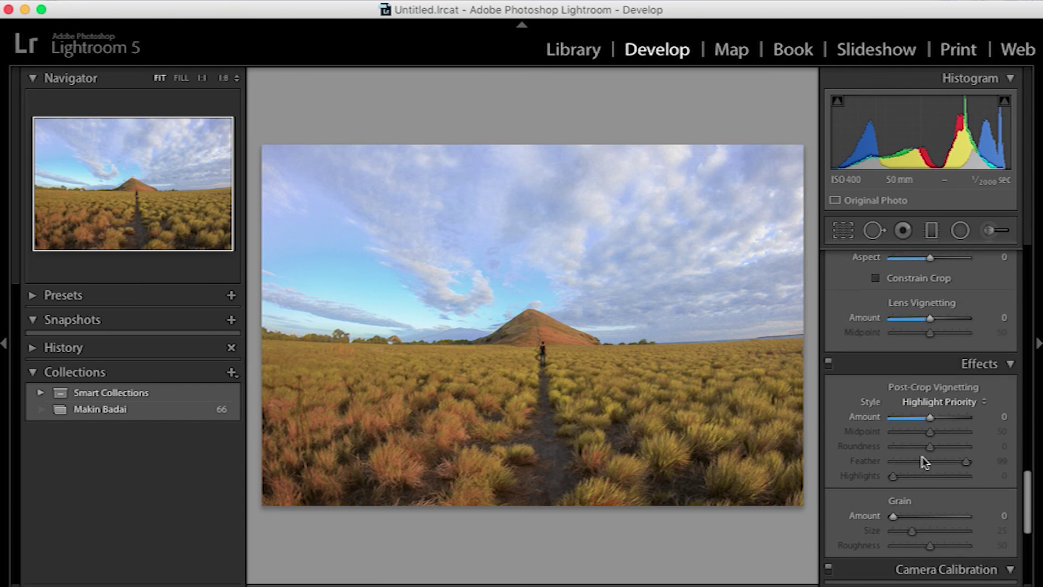
scroll(925, 463, up, 10)
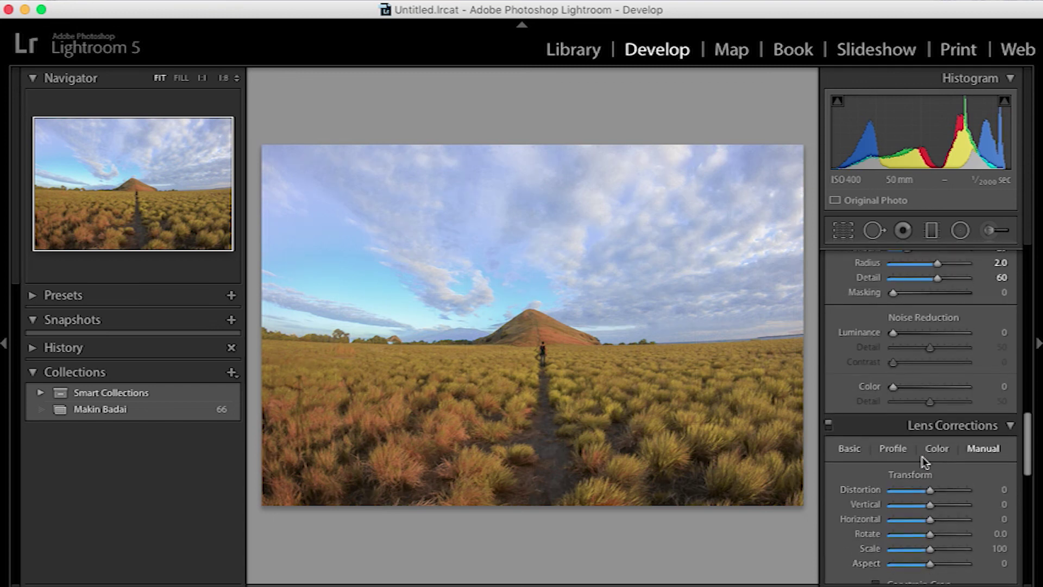
scroll(925, 463, up, 1)
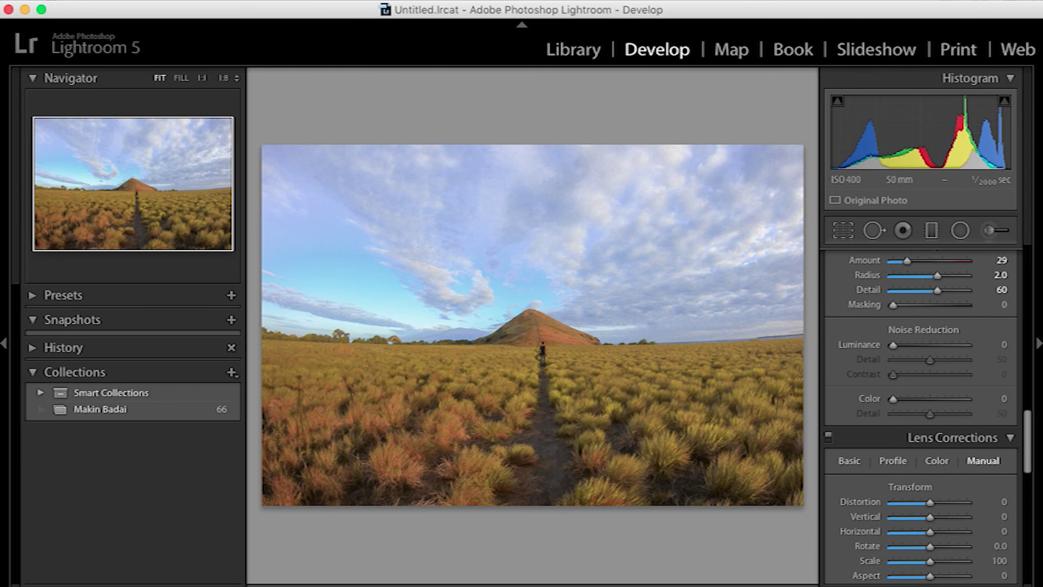
key(y)
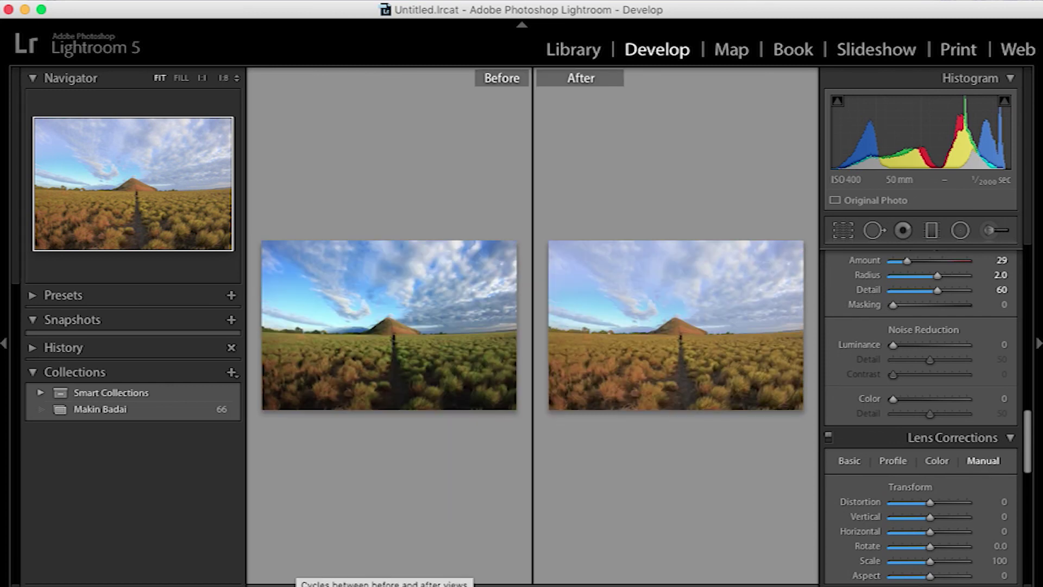
key(y)
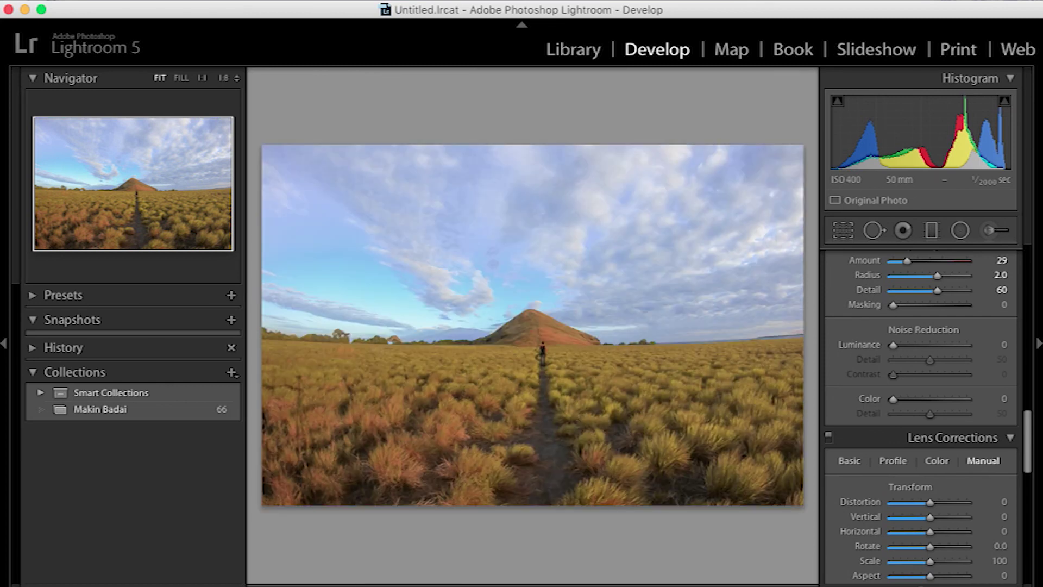
Export the edited photo to the Desktop folder under a unique name, keeping the original file
scroll(948, 410, up, 15)
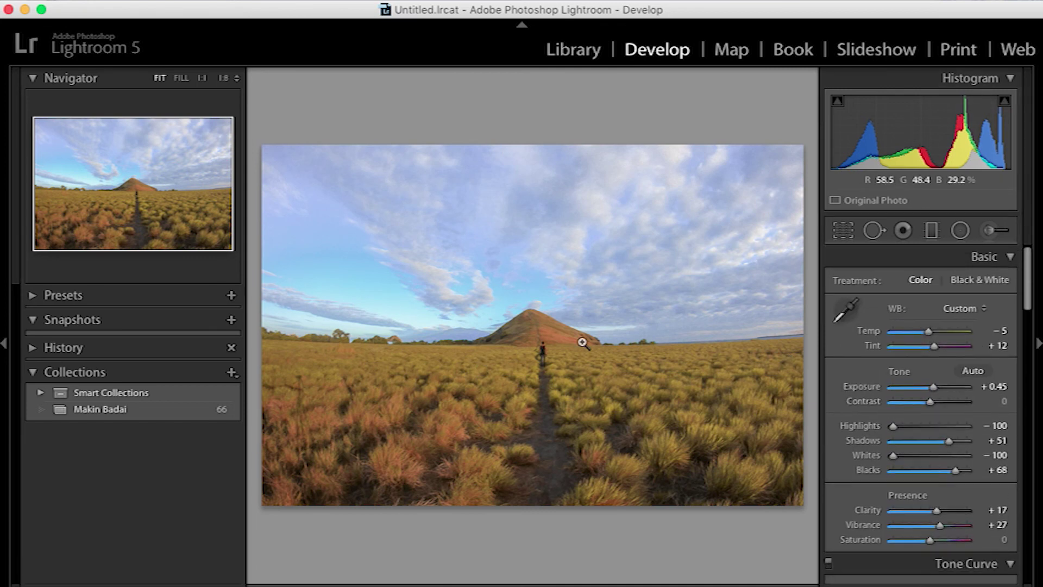
right_click(523, 355)
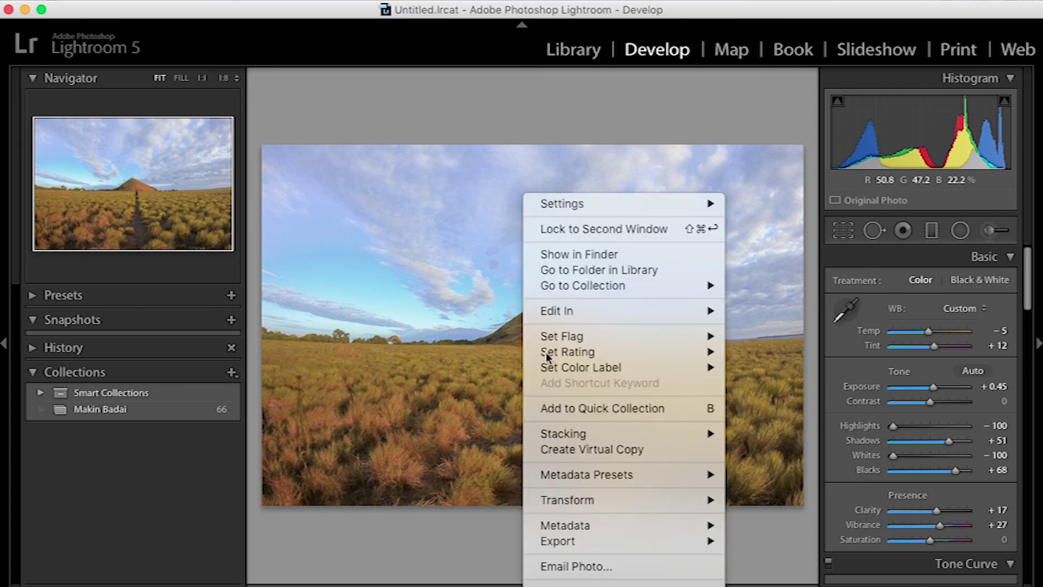
mouse_move(664, 541)
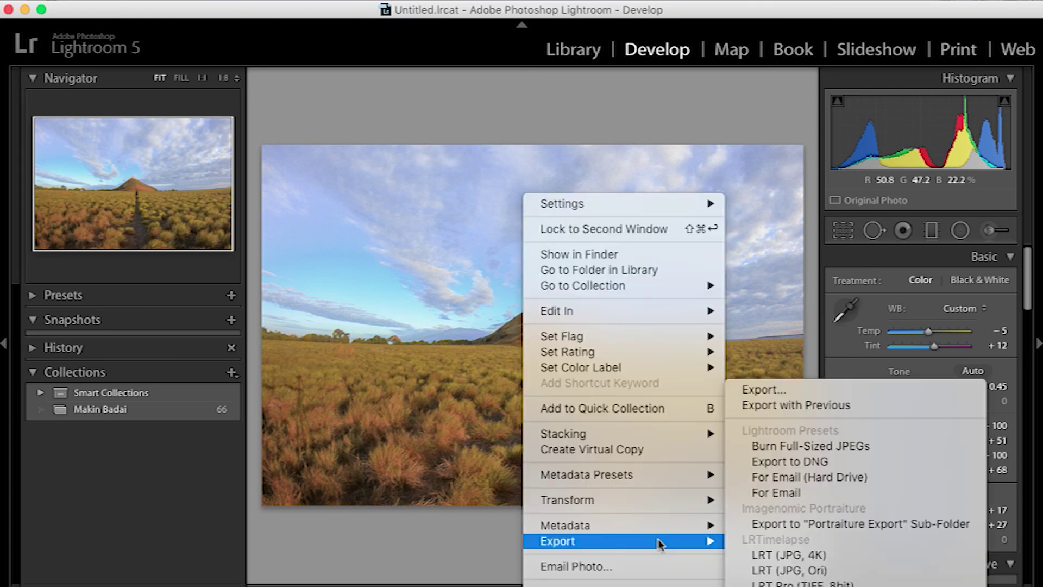
click(794, 392)
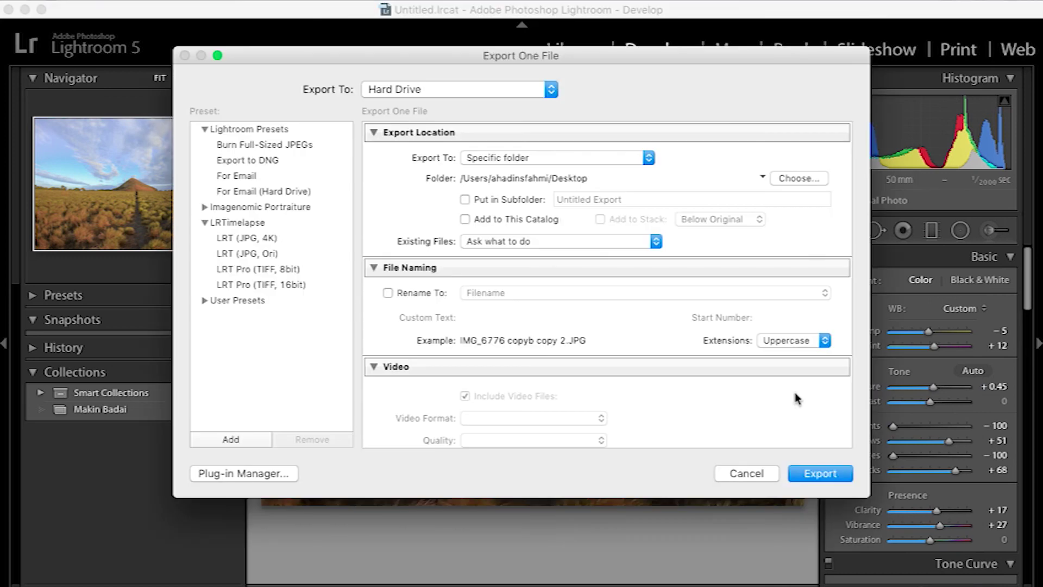
click(844, 476)
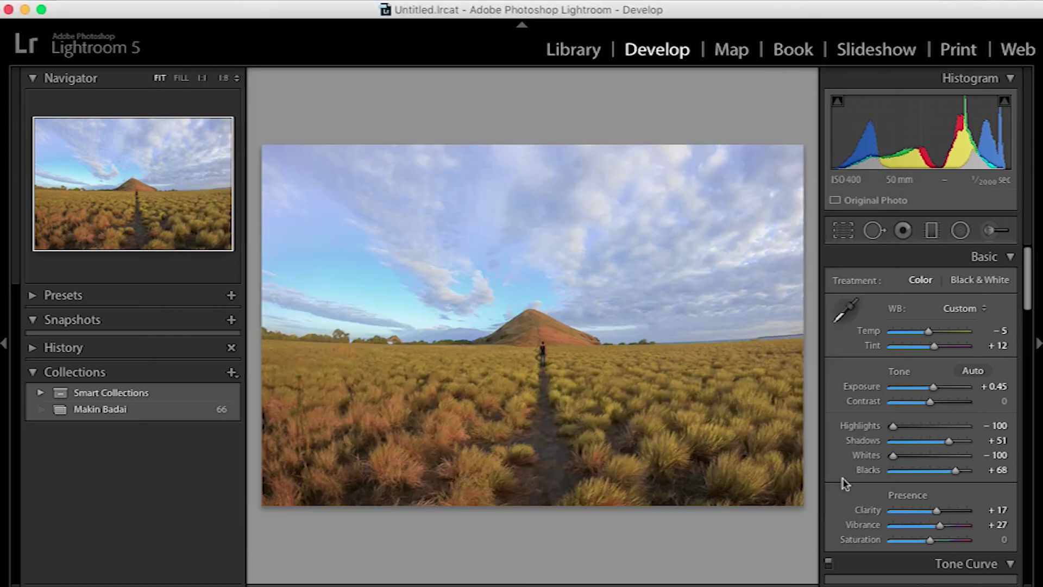
click(767, 376)
Switch to the desktop and compare previews of the original IMG_6776 copyb copy 2.JPG and the exported IMG_6776 copyb copy 2-2.JPG
click(24, 10)
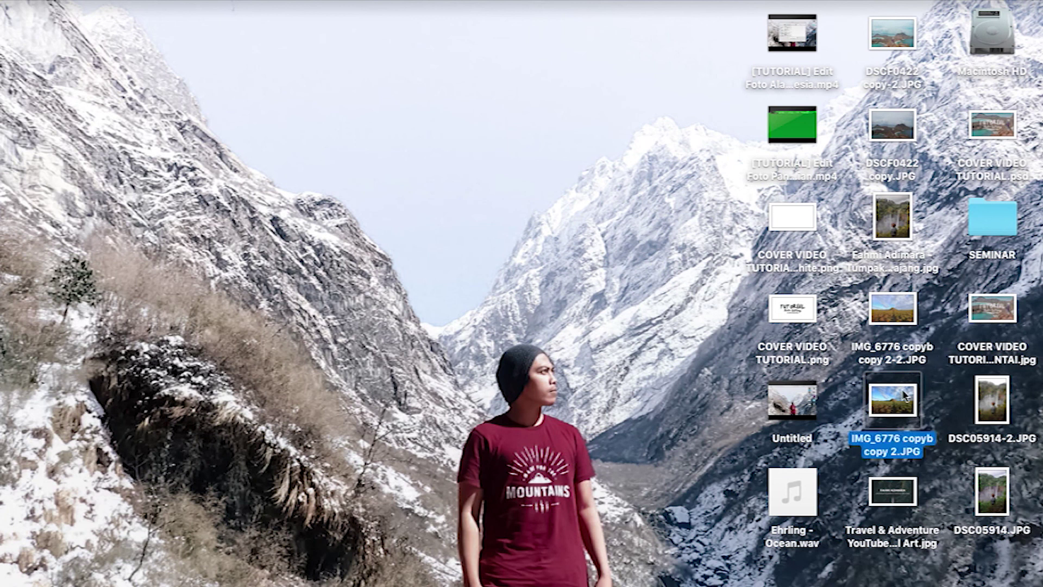
click(949, 387)
click(892, 392)
key(space)
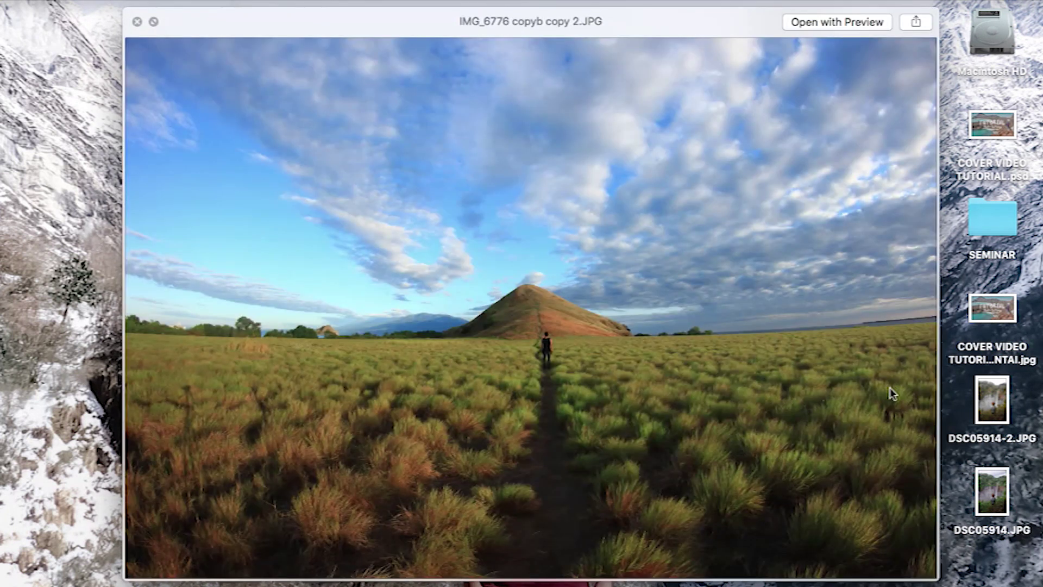
key(Down)
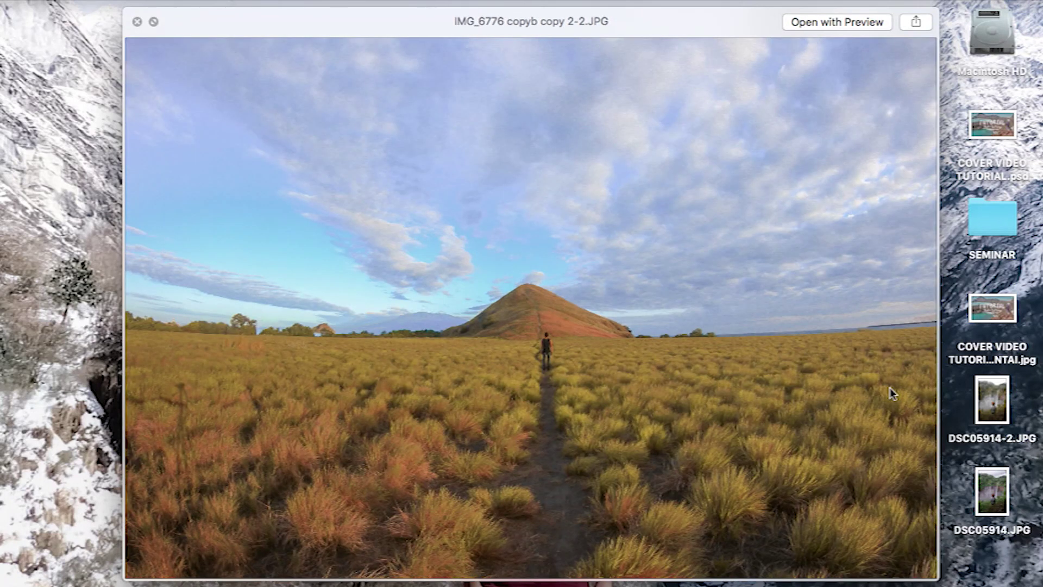
key(Up)
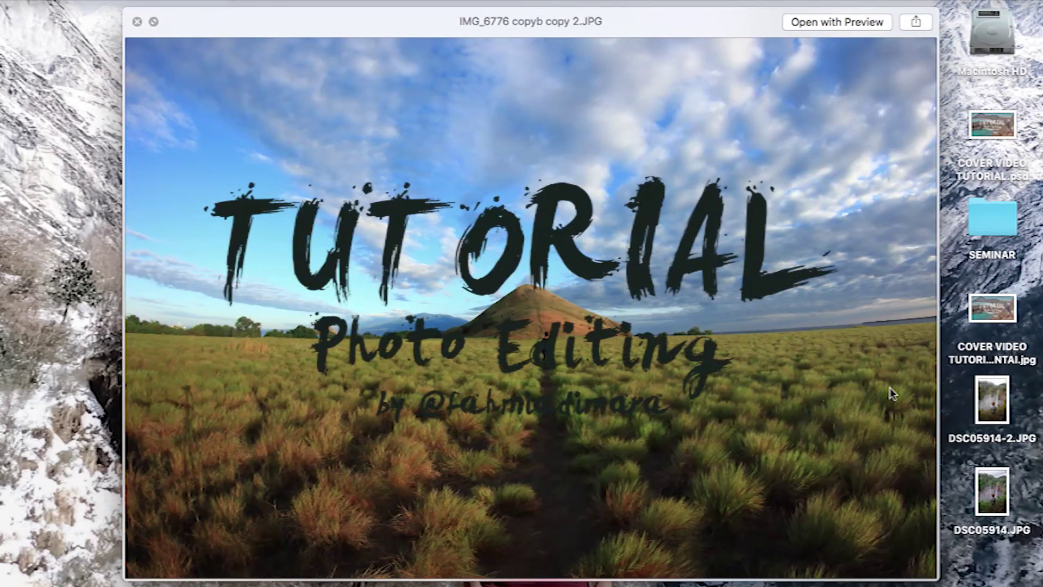
key(Down)
key(Up)
key(Down)
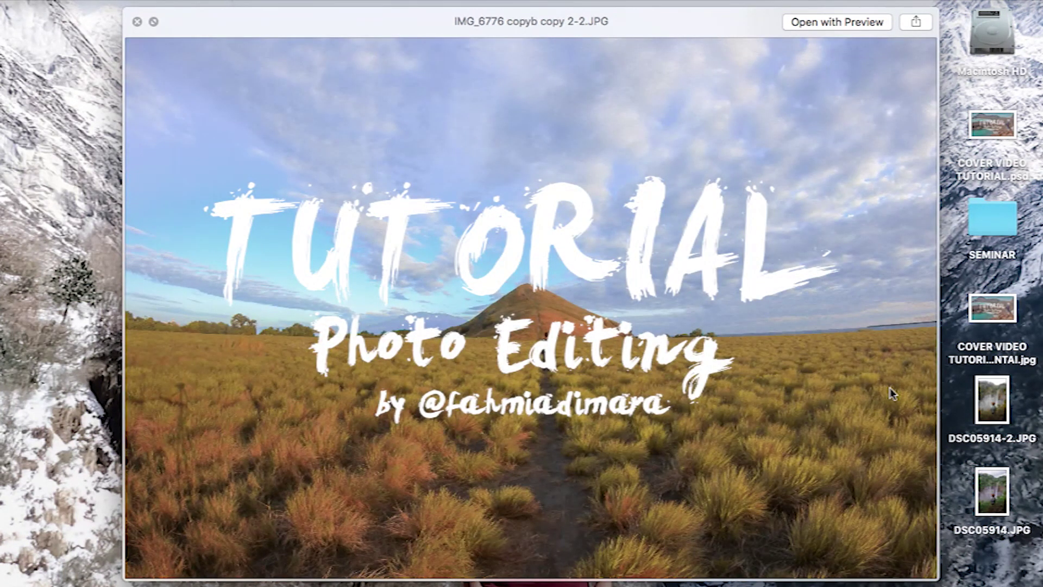